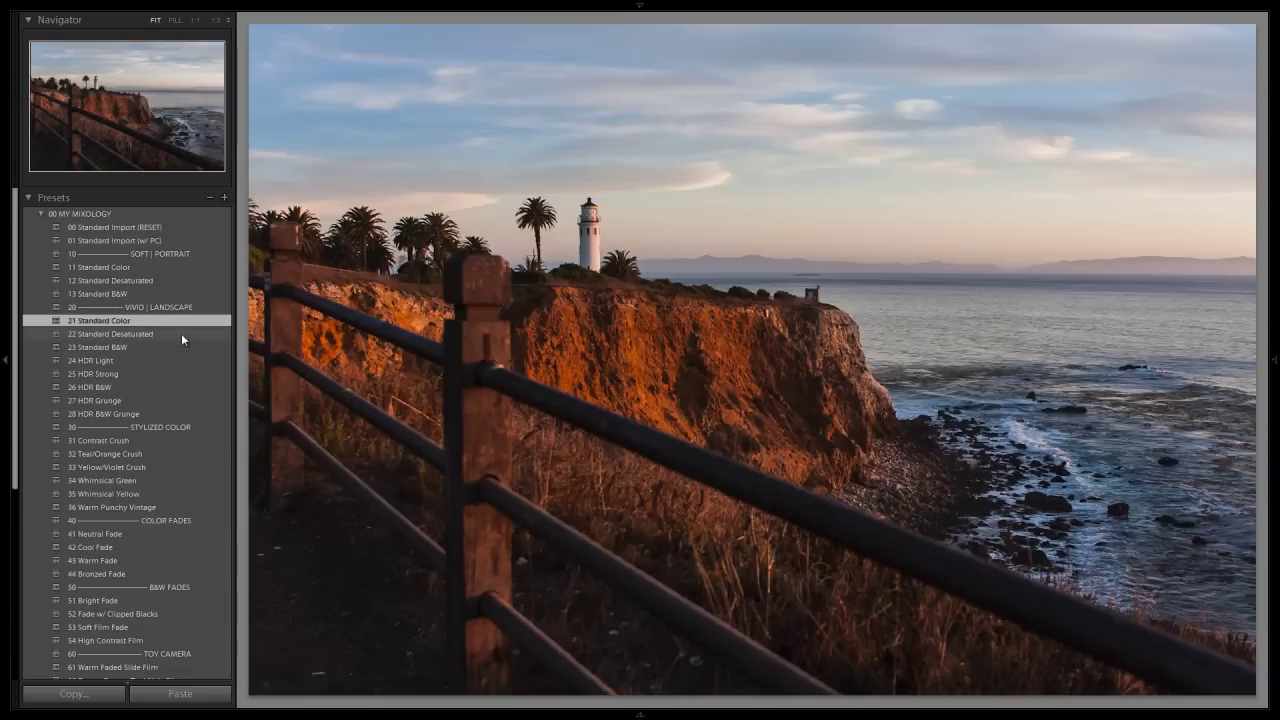
Apply the 22 Standard Desaturated preset from 00 MY MIXOLOGY to the lighthouse cliff photo
{"action": "left_click", "coordinate": [129, 334]}
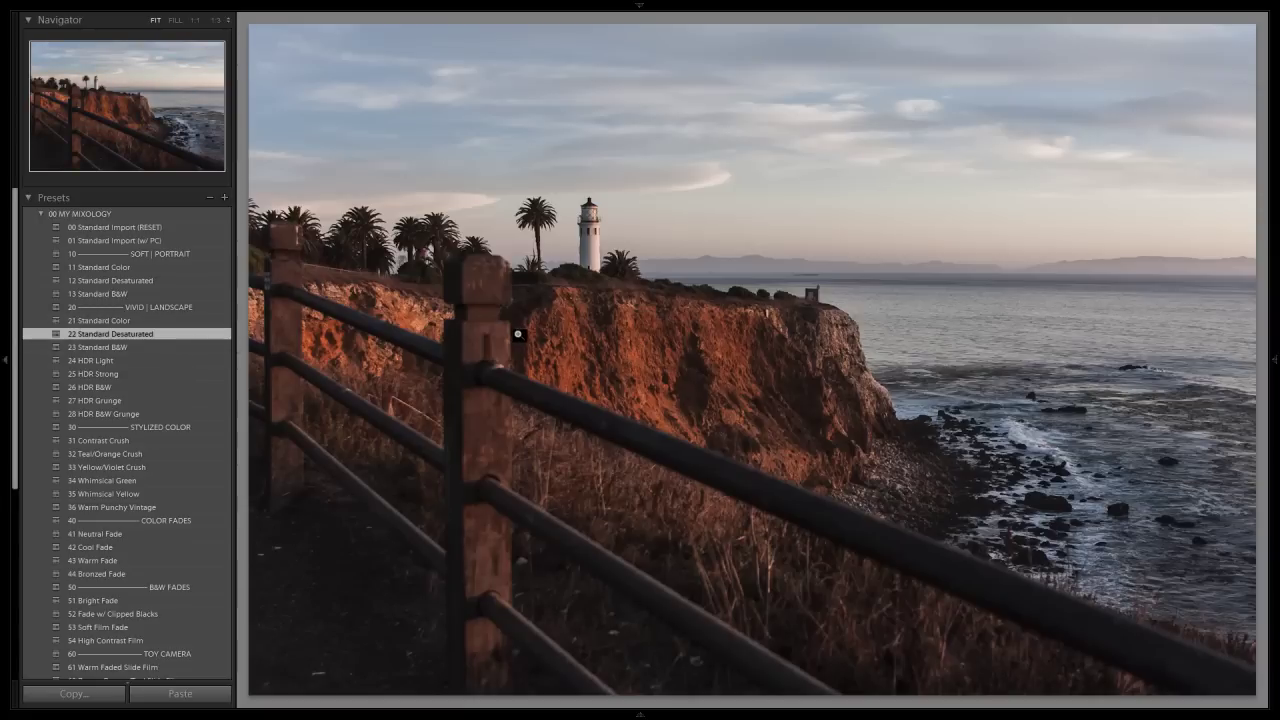
Open the church photo in Develop and apply 22 Standard Desaturated, after briefly trying 21 Standard Color
{"action": "key", "text": "g"}
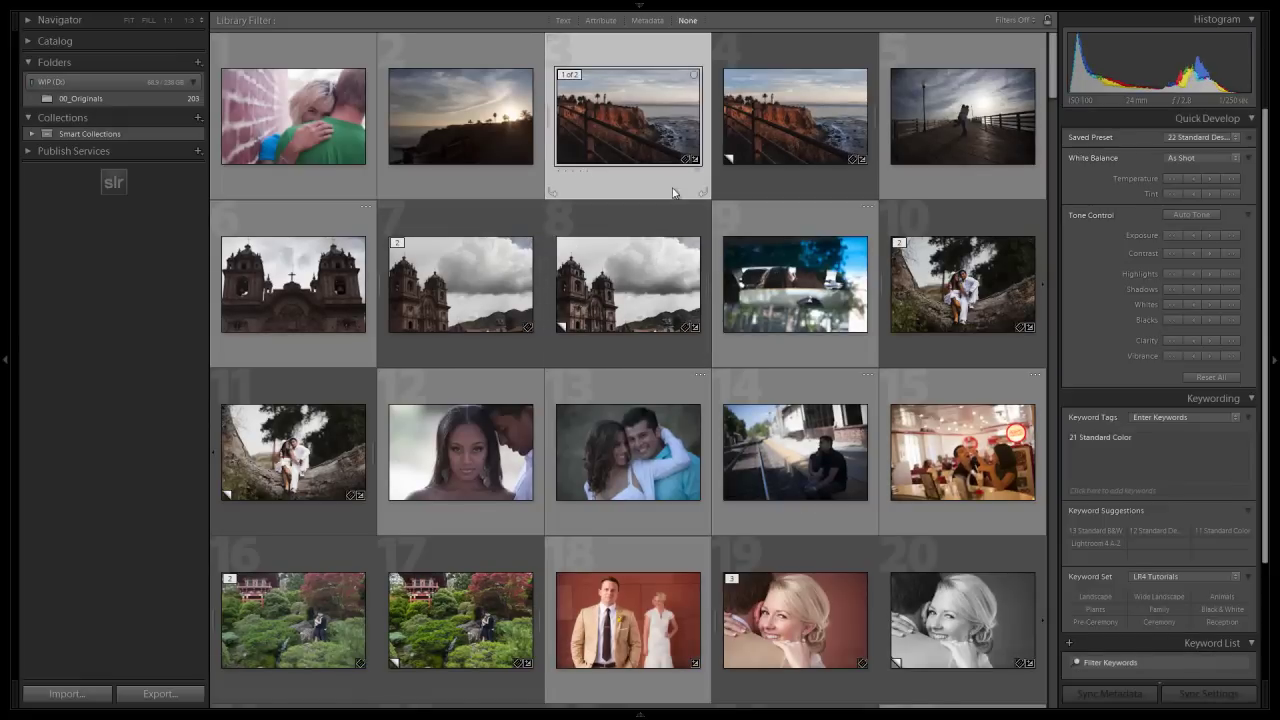
{"action": "left_click", "coordinate": [647, 280]}
{"action": "key", "text": "e"}
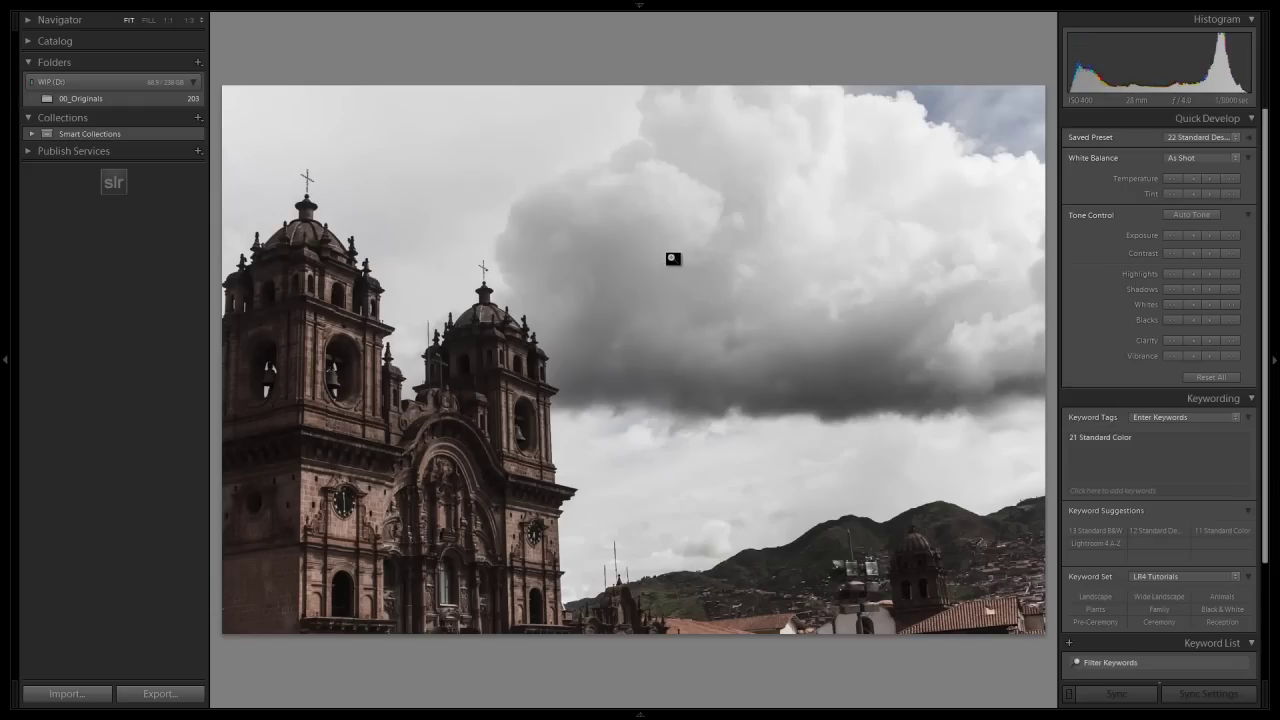
{"action": "key", "text": "d"}
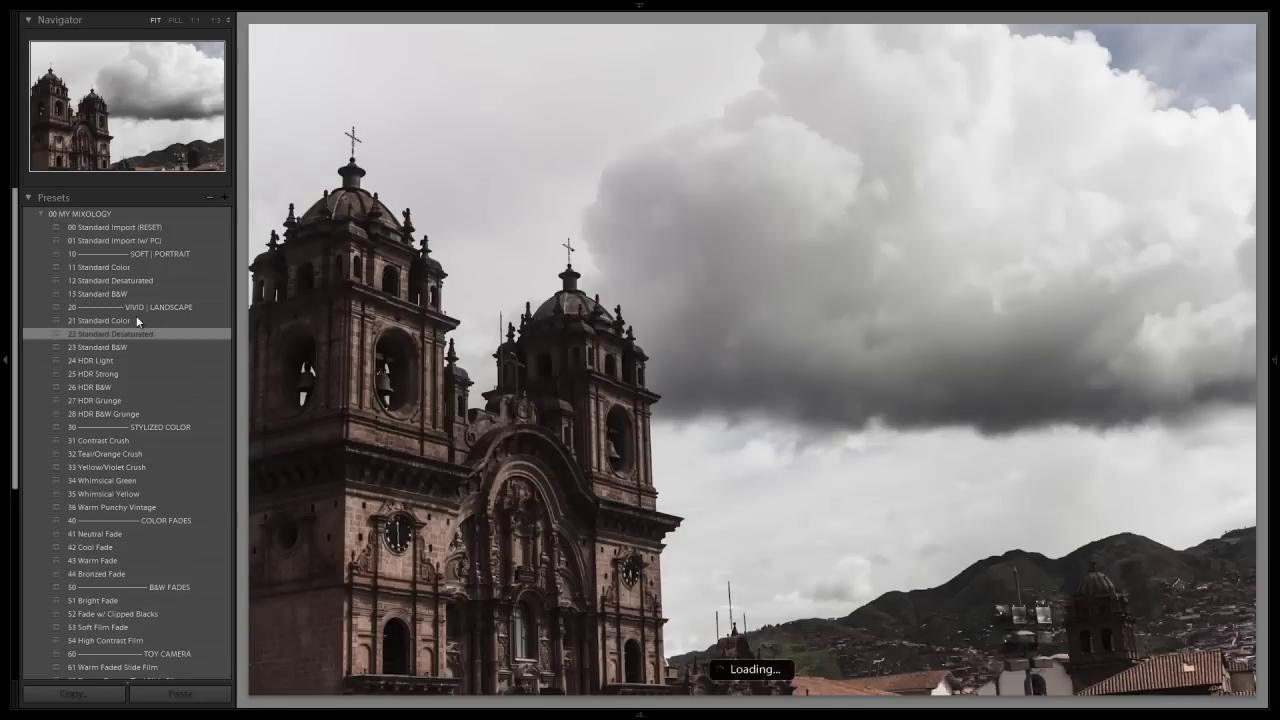
{"action": "left_click", "coordinate": [125, 324]}
{"action": "left_click", "coordinate": [126, 321]}
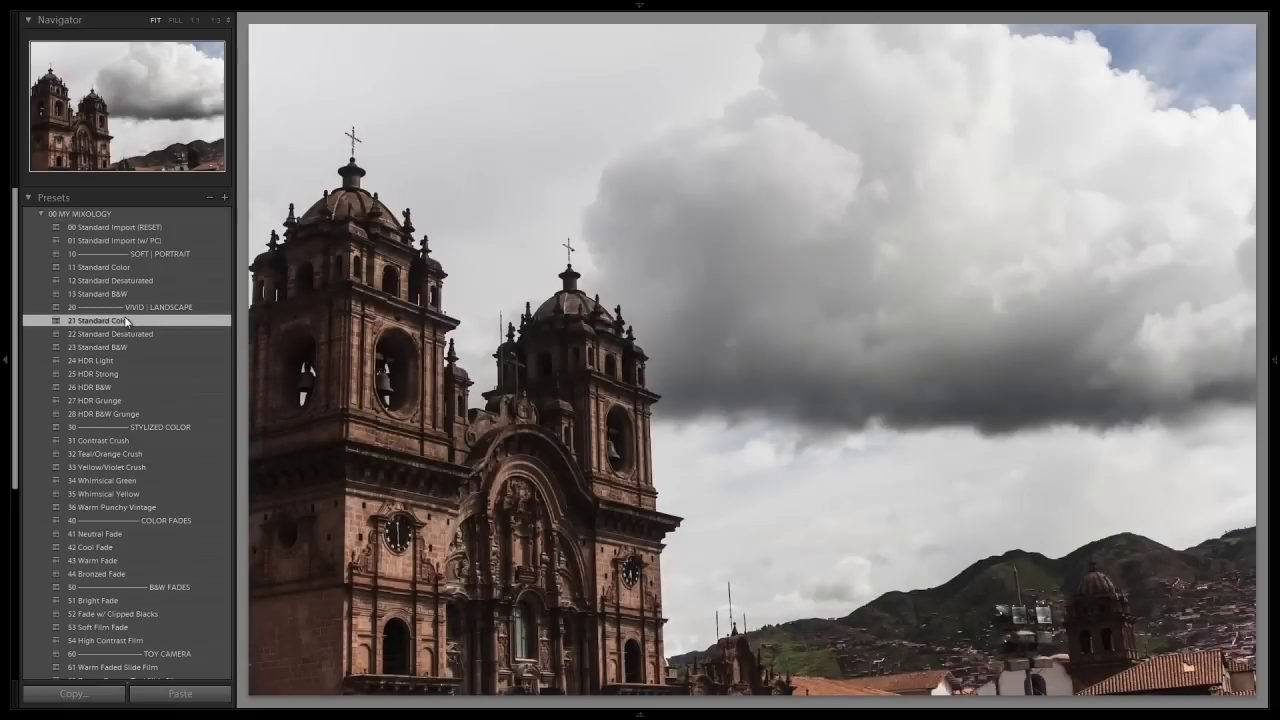
{"action": "left_click", "coordinate": [125, 327]}
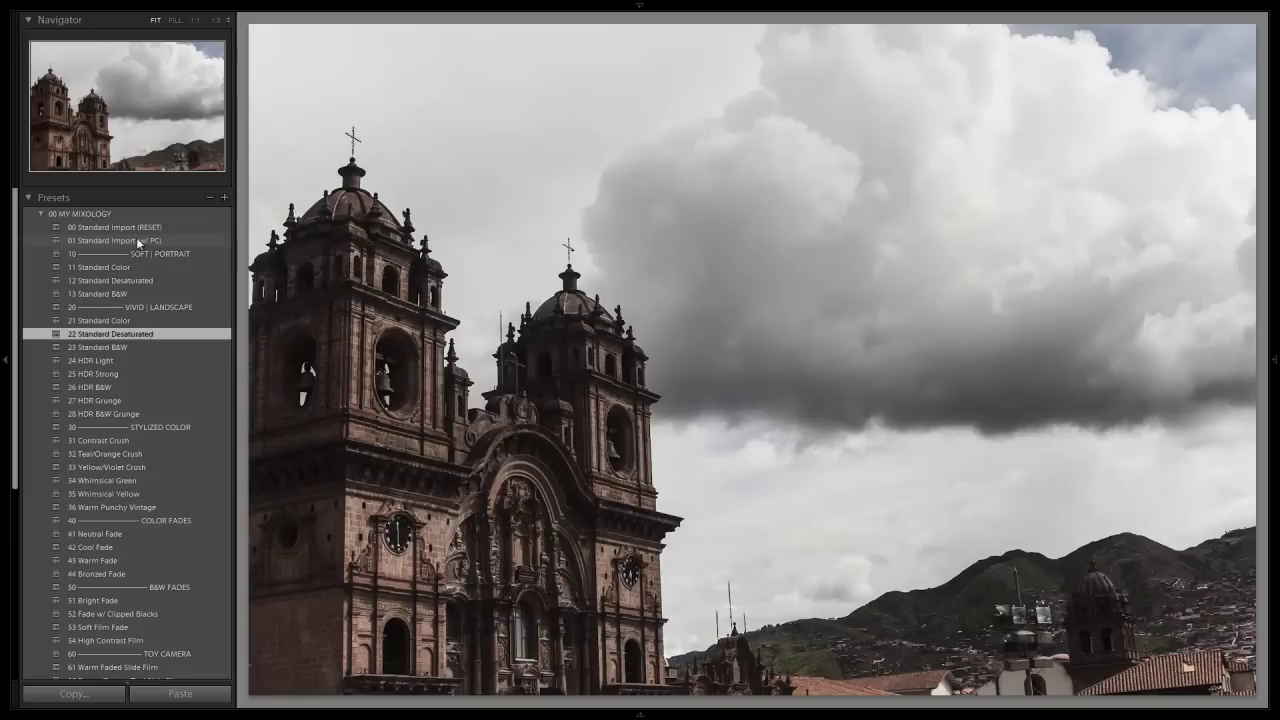
Brighten the church photo with 05 Lighten +1/2 from 01 BASE ADJUSTMENTS
{"action": "left_click", "coordinate": [41, 214]}
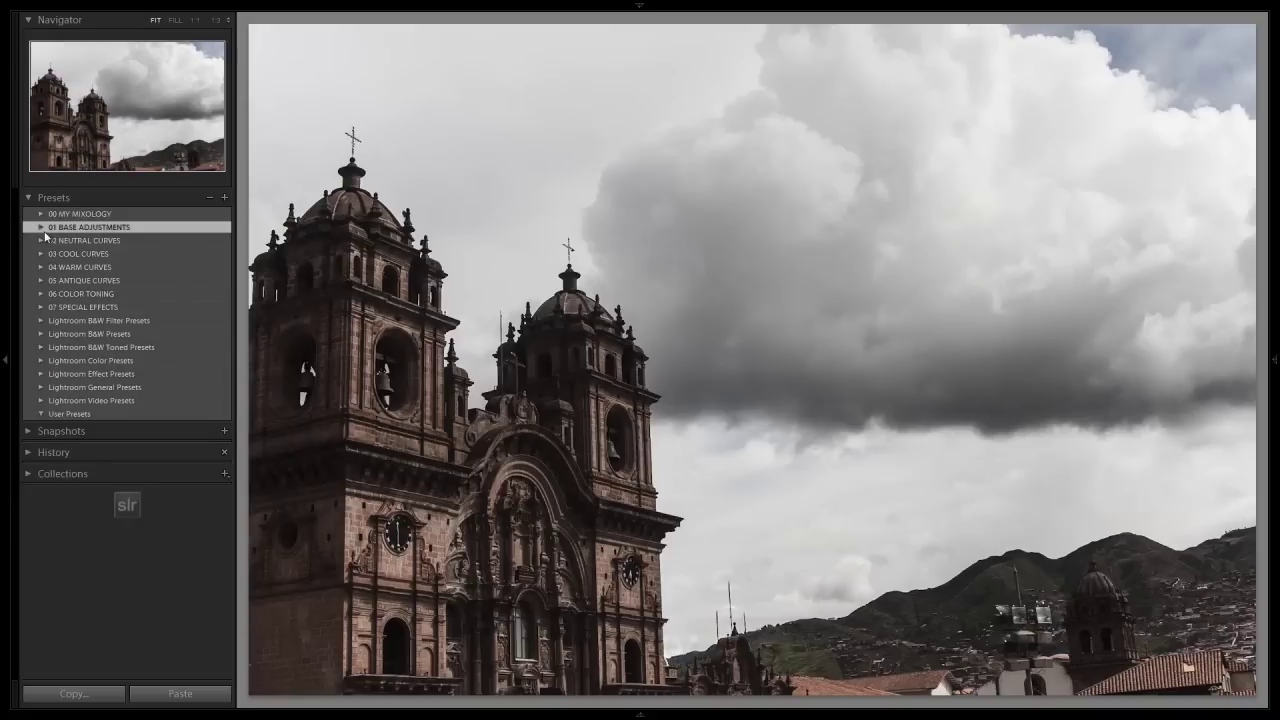
{"action": "left_click", "coordinate": [42, 228]}
{"action": "left_click", "coordinate": [145, 294]}
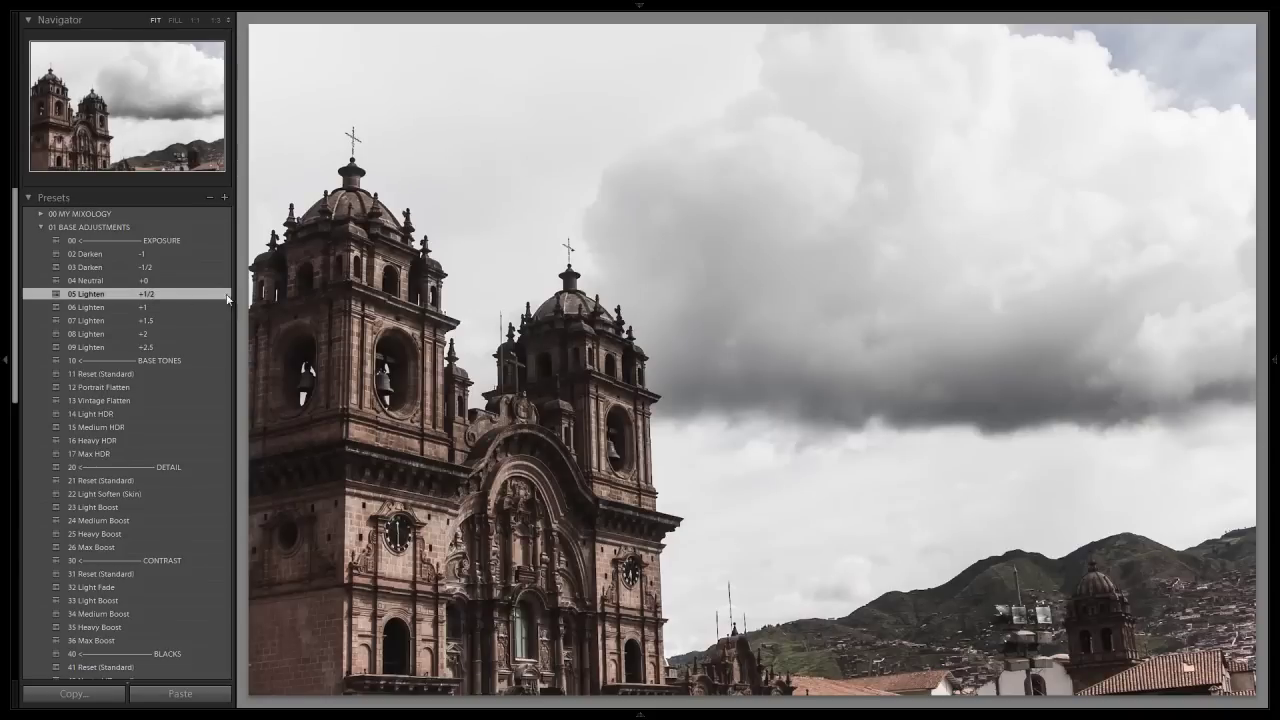
{"action": "left_click", "coordinate": [43, 228]}
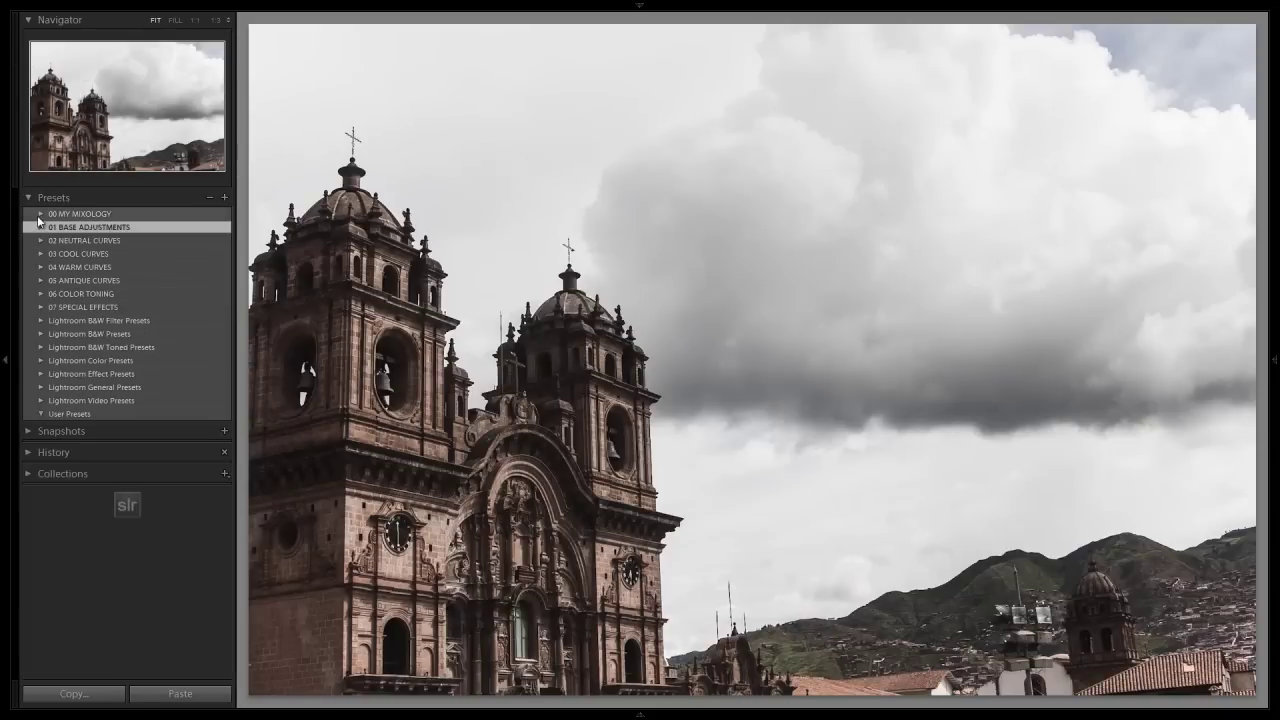
{"action": "left_click", "coordinate": [41, 214]}
Open the garden couple photo in Develop and apply 22 Standard Desaturated instead of 21 Standard Color
{"action": "key", "text": "g"}
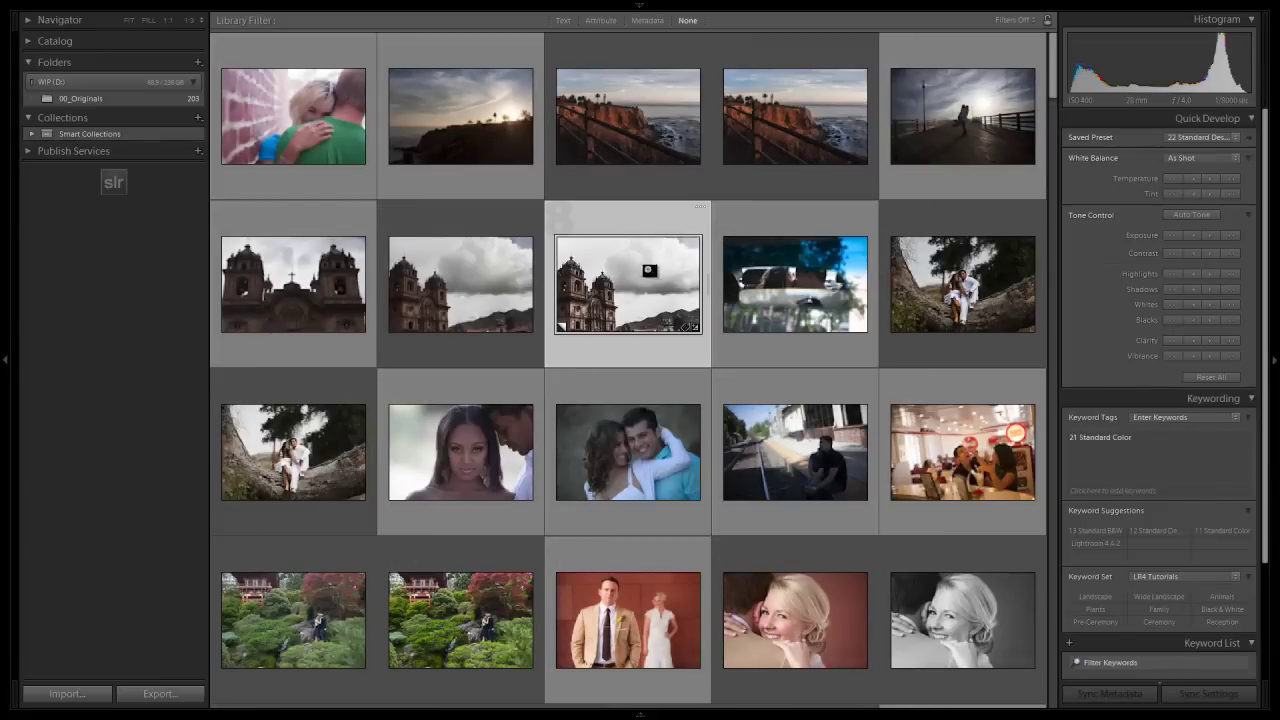
{"action": "scroll", "coordinate": [674, 271], "scroll_direction": "down", "scroll_amount": 2}
{"action": "scroll", "coordinate": [665, 269], "scroll_direction": "down", "scroll_amount": 2}
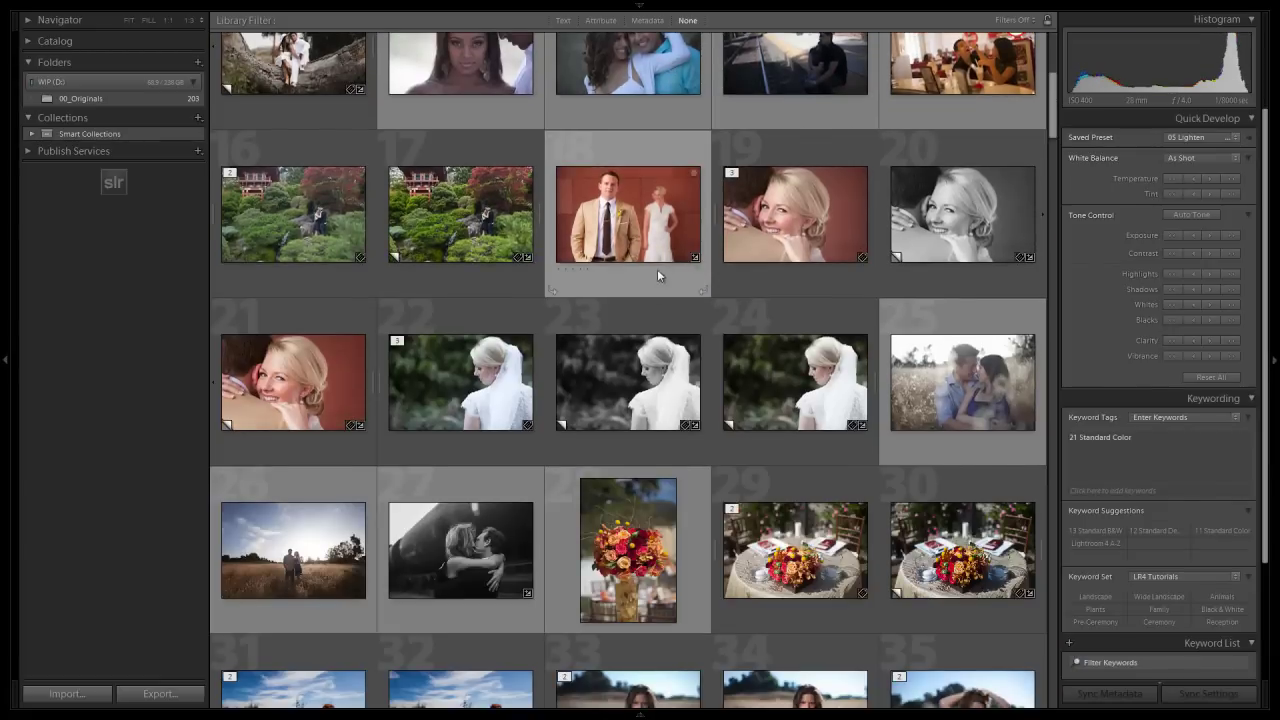
{"action": "scroll", "coordinate": [658, 319], "scroll_direction": "up", "scroll_amount": 2}
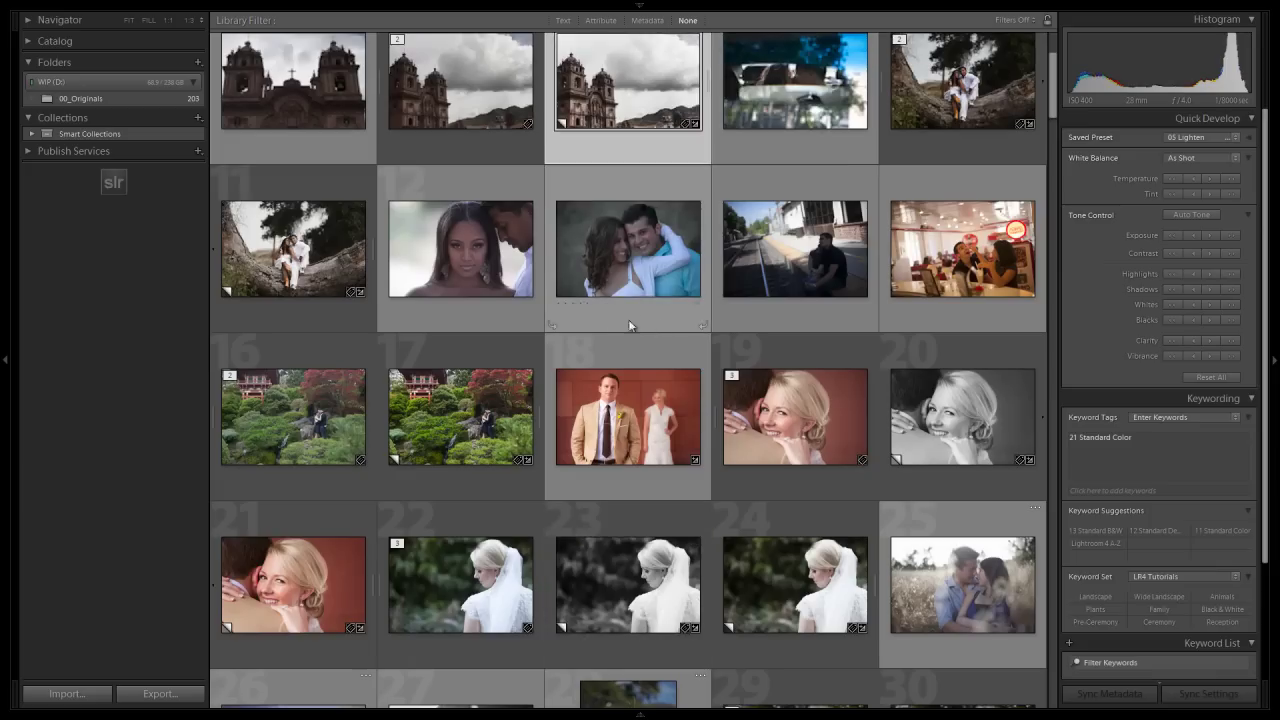
{"action": "double_click", "coordinate": [332, 393]}
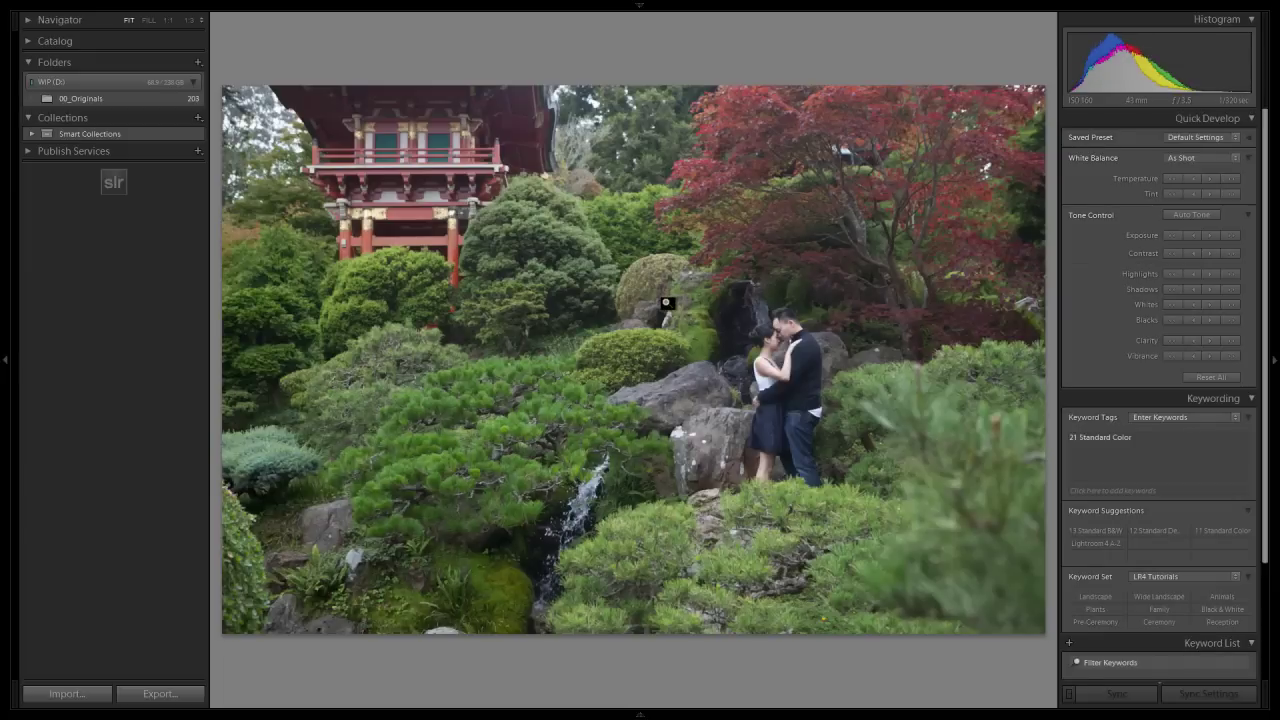
{"action": "key", "text": "d"}
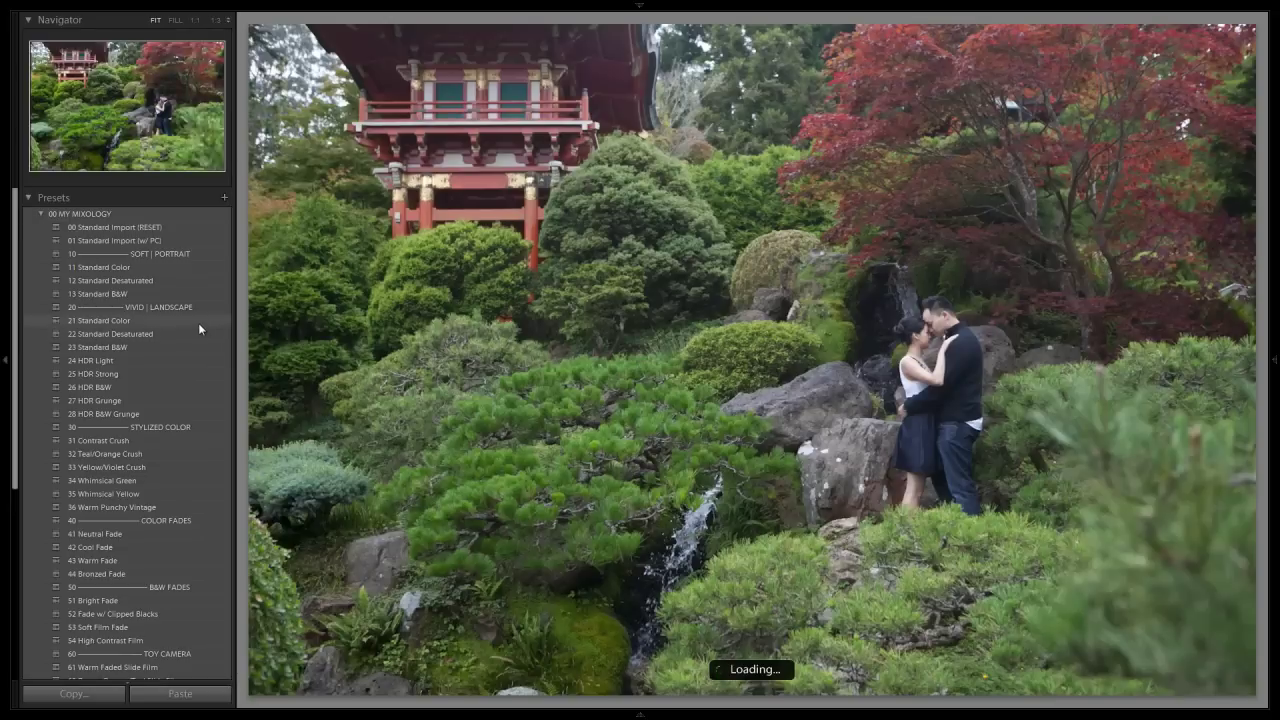
{"action": "left_click", "coordinate": [194, 319]}
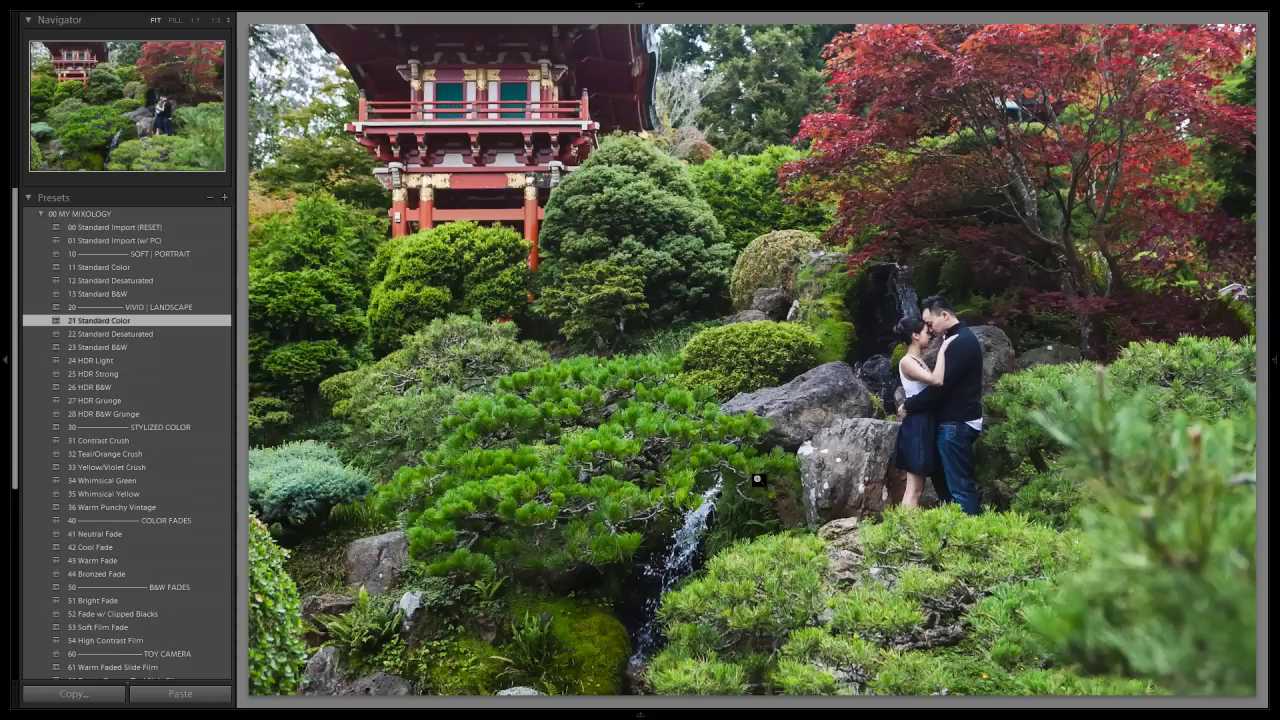
{"action": "left_click", "coordinate": [123, 334]}
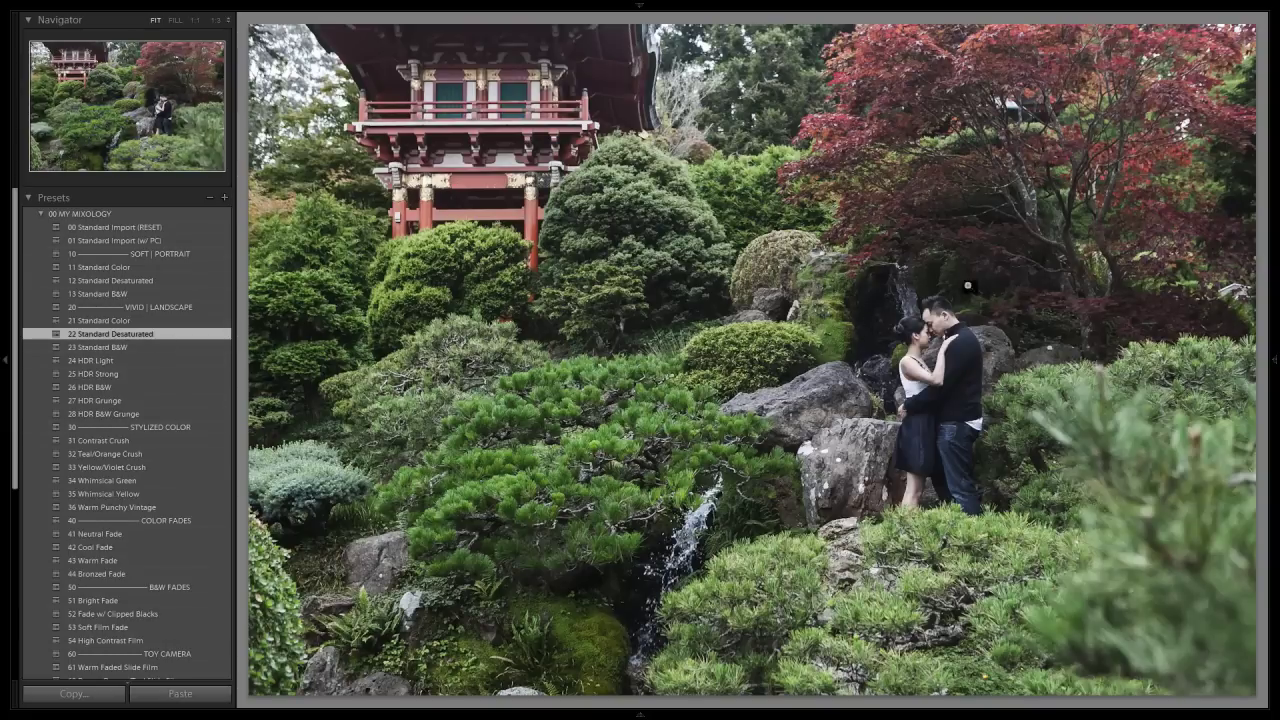
Warm the garden photo's white-balance temperature to 4700
{"action": "left_click", "coordinate": [1276, 262]}
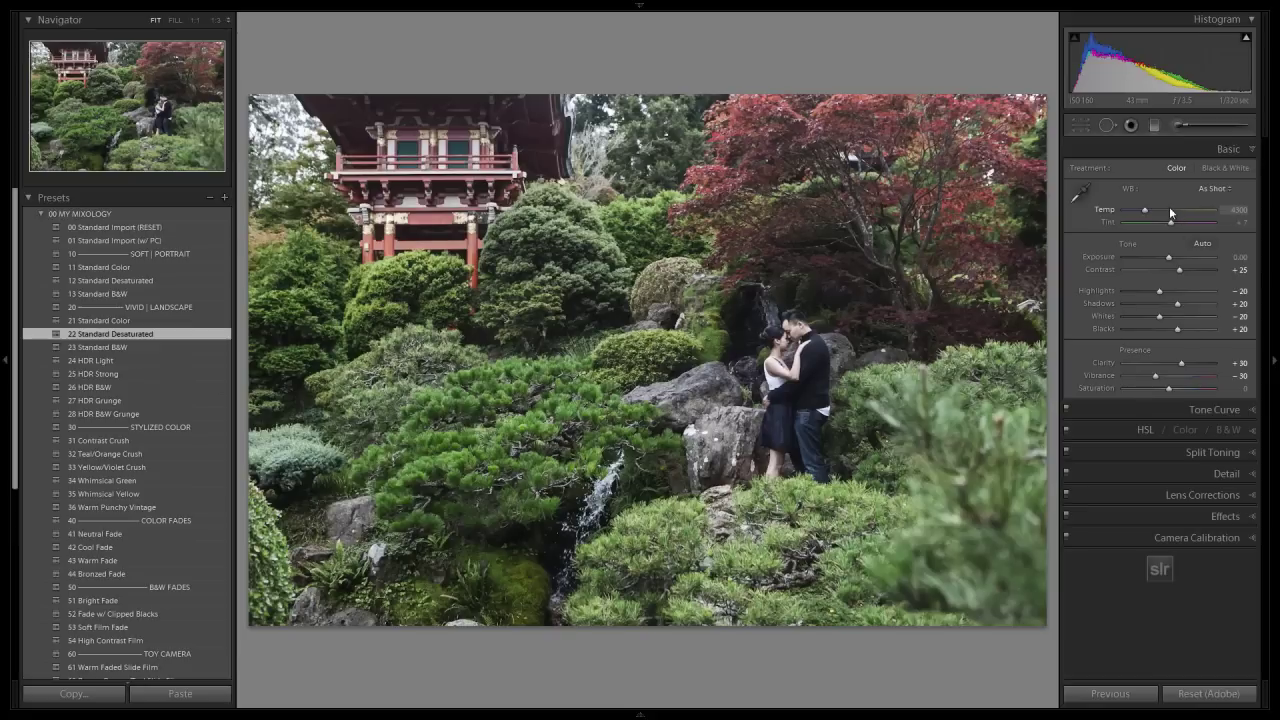
{"action": "scroll", "coordinate": [1169, 206], "scroll_direction": "up", "scroll_amount": 2}
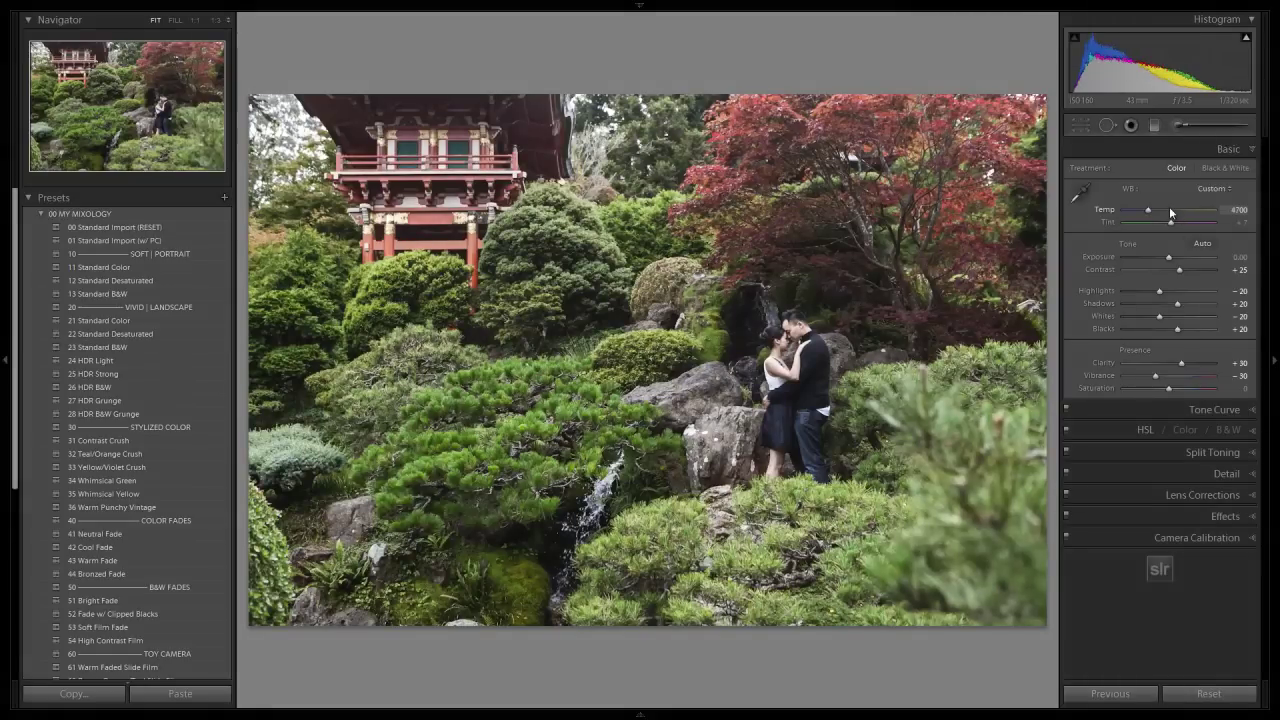
{"action": "left_click", "coordinate": [1276, 271]}
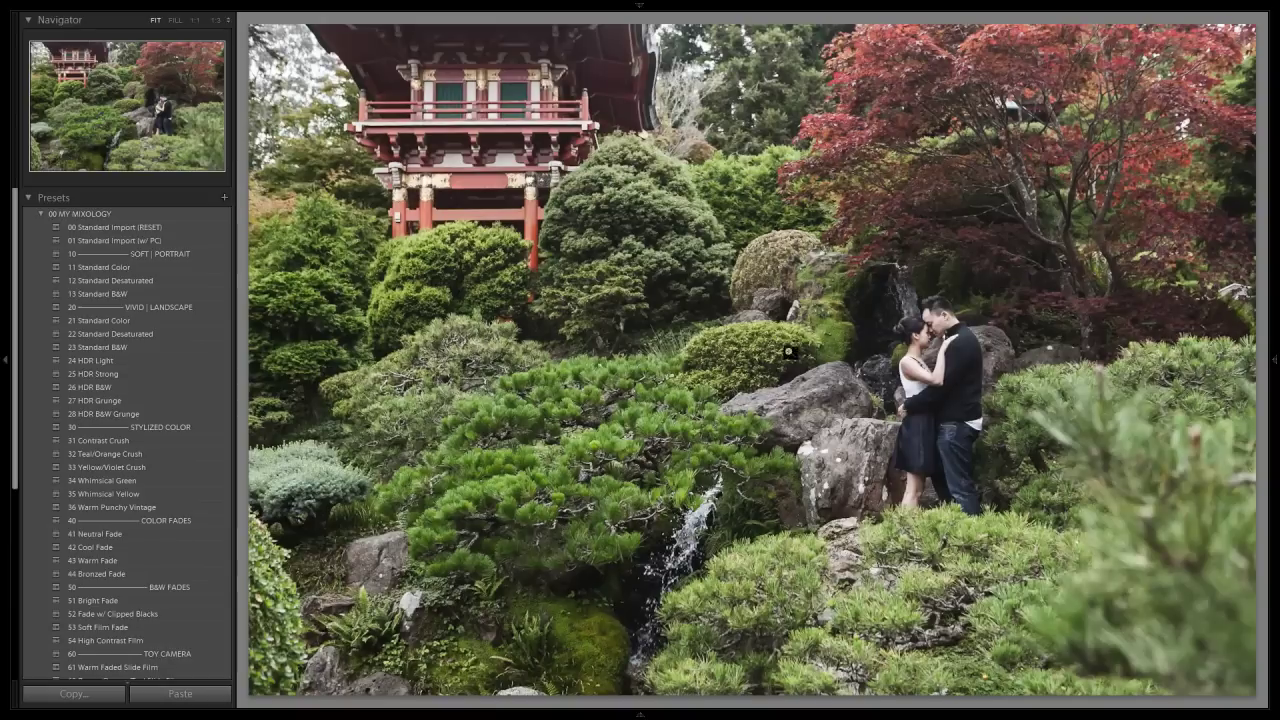
Open the rooftop groomsmen photo in Develop and apply 22 Standard Desaturated
{"action": "key", "text": "g"}
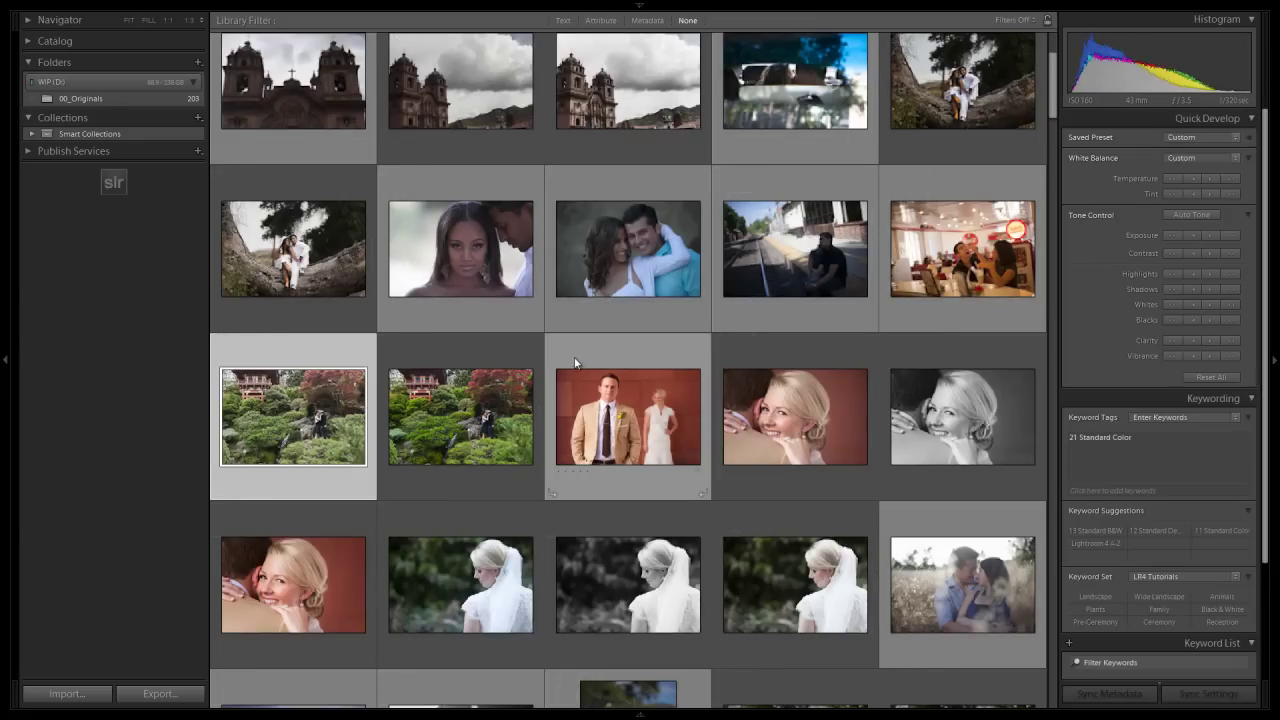
{"action": "scroll", "coordinate": [612, 362], "scroll_direction": "down", "scroll_amount": 5}
{"action": "scroll", "coordinate": [615, 355], "scroll_direction": "down", "scroll_amount": 2}
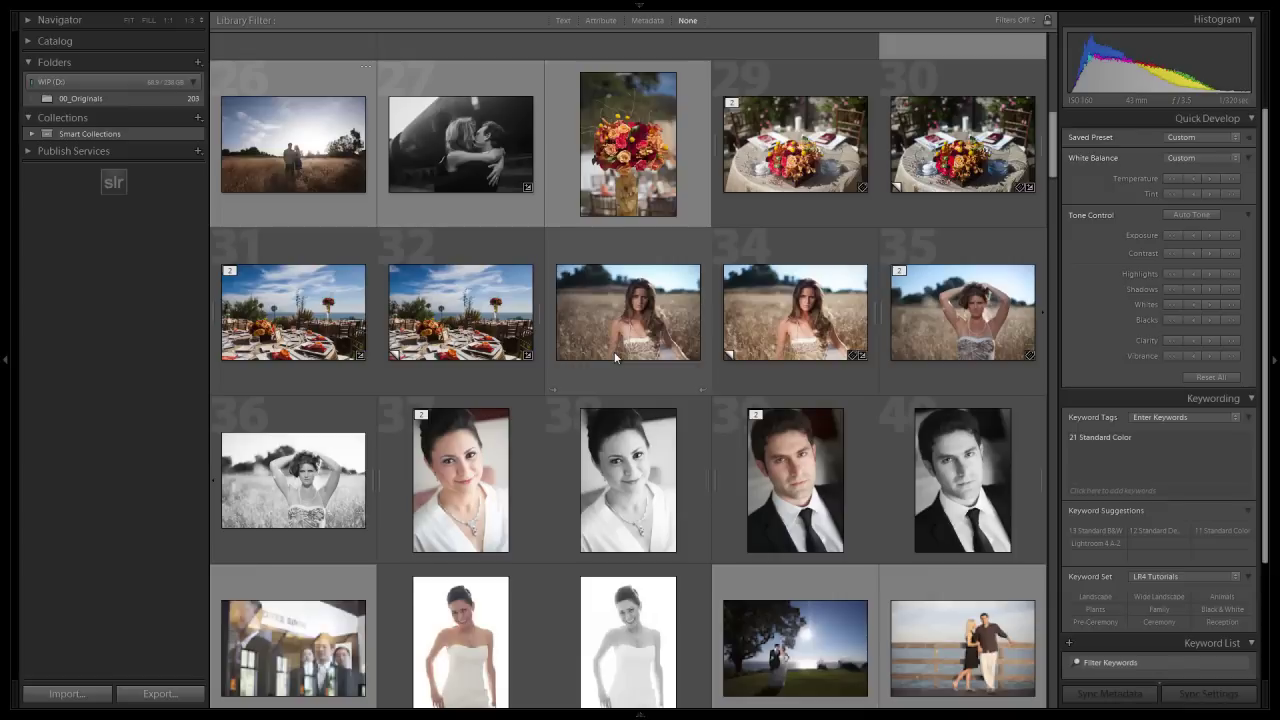
{"action": "scroll", "coordinate": [615, 355], "scroll_direction": "down", "scroll_amount": 3}
{"action": "scroll", "coordinate": [615, 355], "scroll_direction": "down", "scroll_amount": 2}
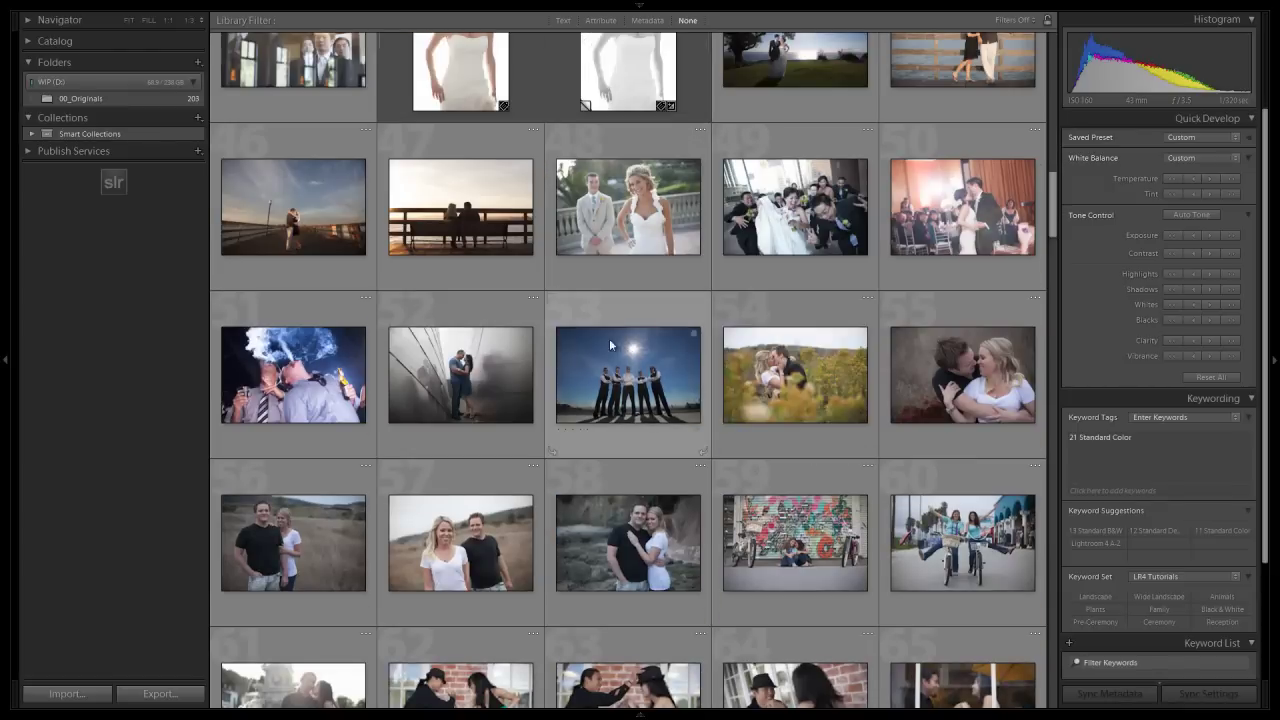
{"action": "double_click", "coordinate": [625, 356]}
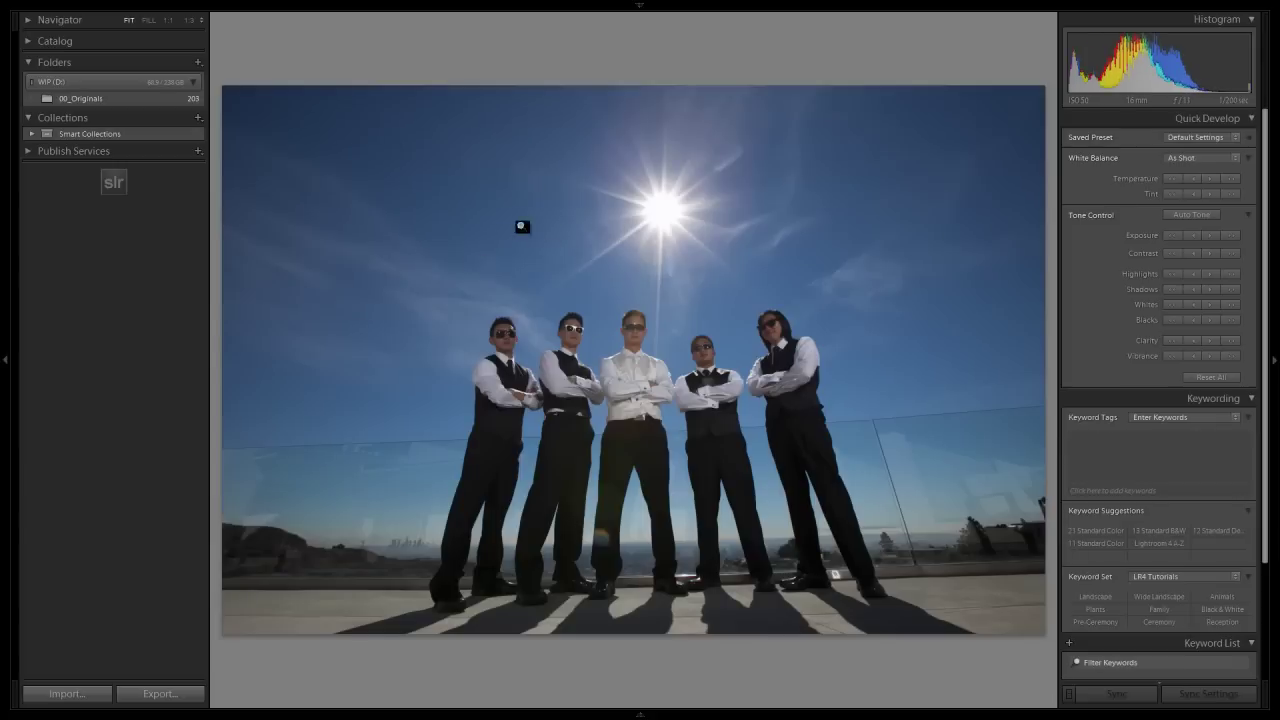
{"action": "key", "text": "d"}
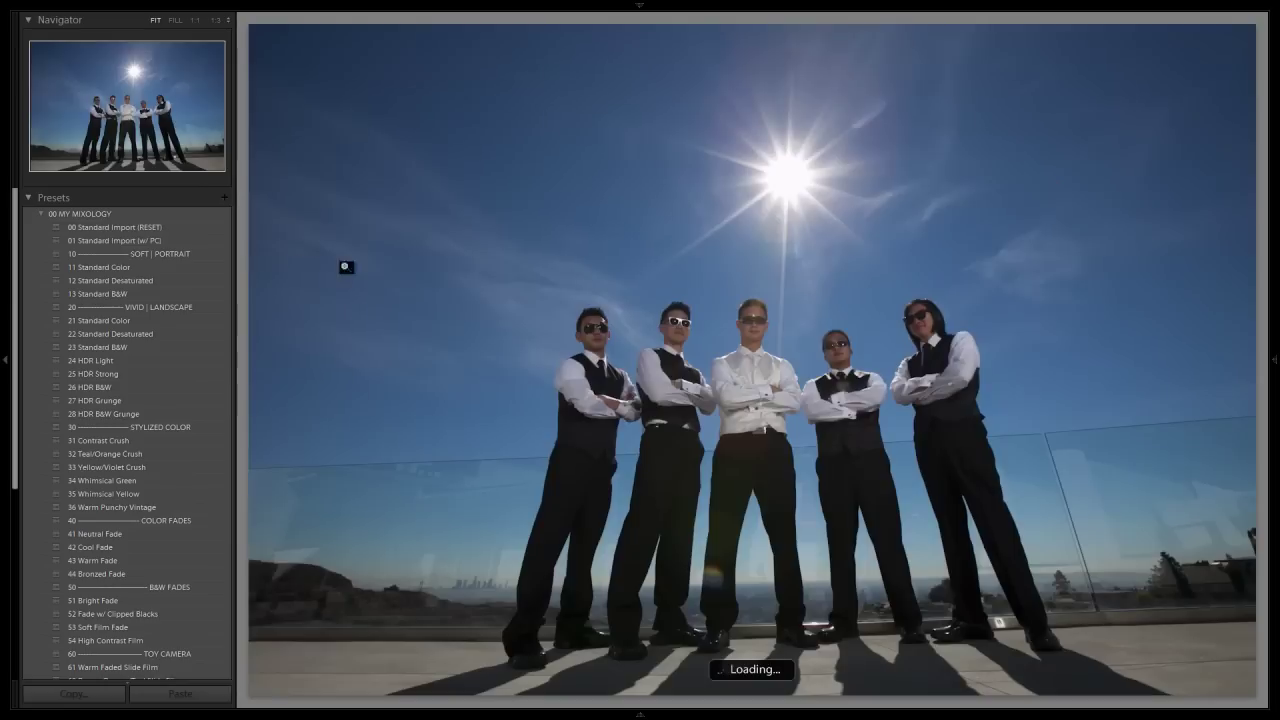
{"action": "left_click", "coordinate": [151, 331]}
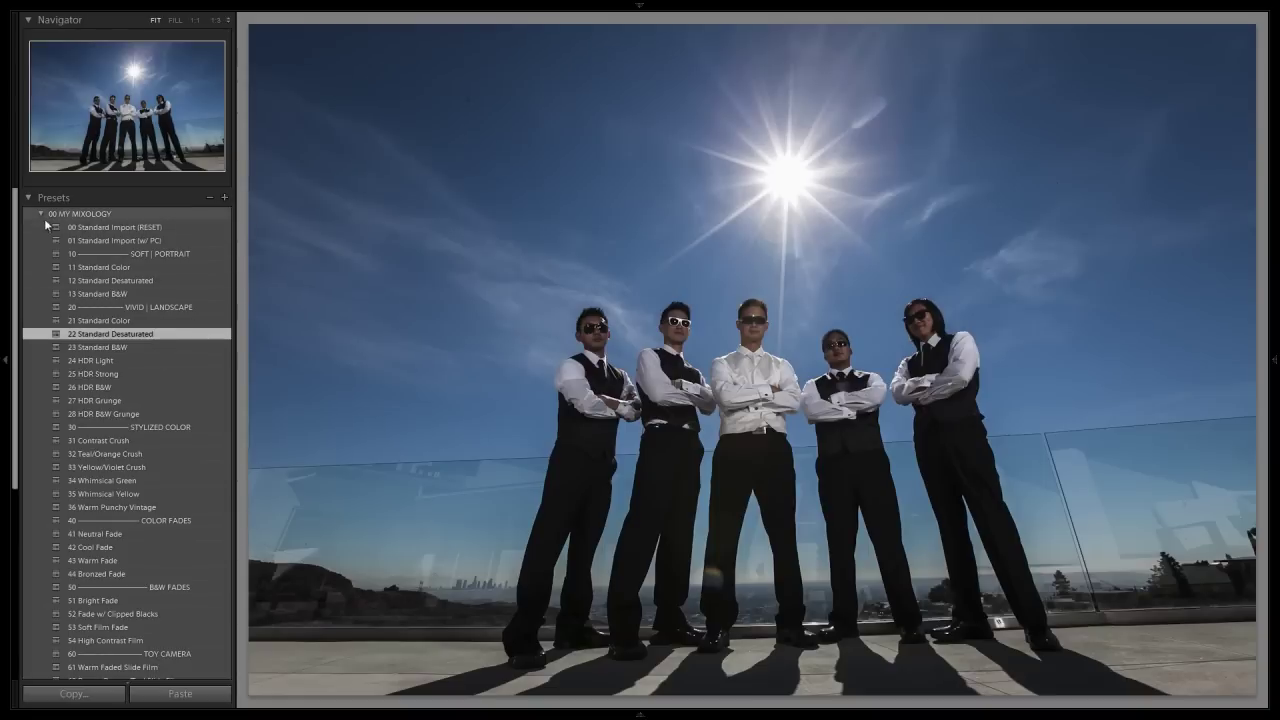
Brighten the groomsmen photo with 06 Lighten +1 from 01 BASE ADJUSTMENTS
{"action": "left_click", "coordinate": [40, 214]}
{"action": "left_click", "coordinate": [41, 227]}
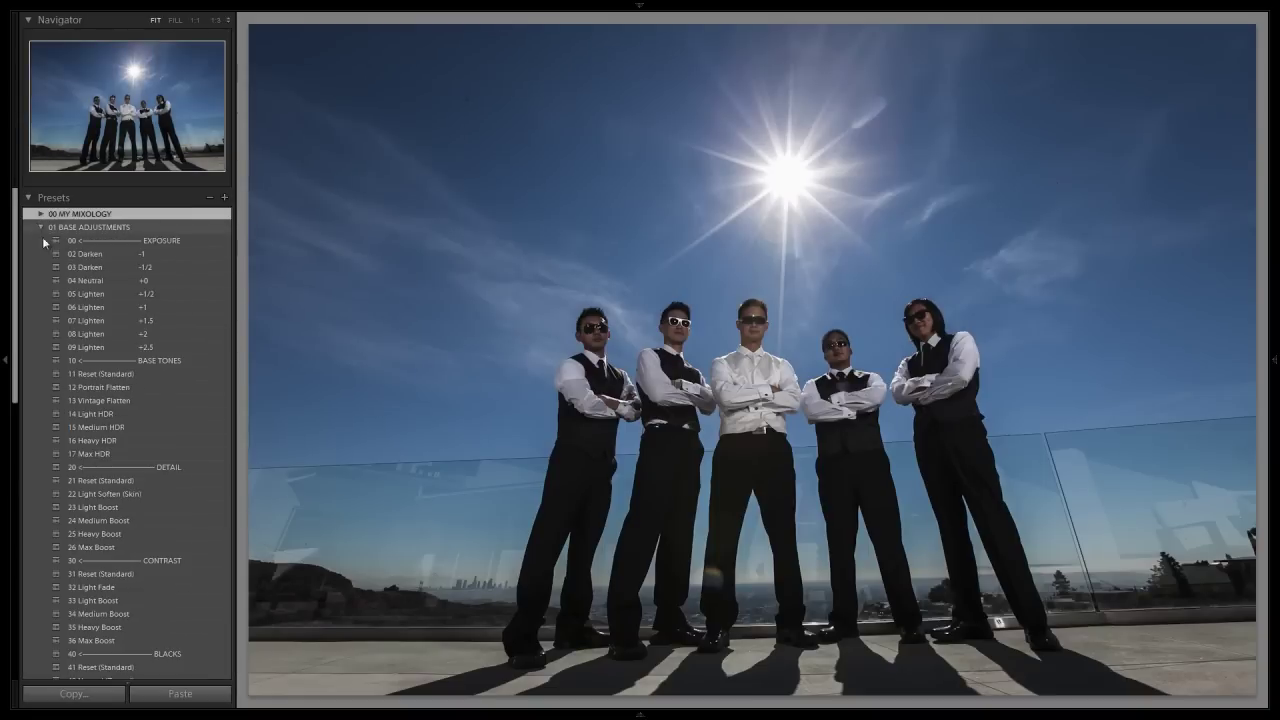
{"action": "left_click", "coordinate": [81, 308]}
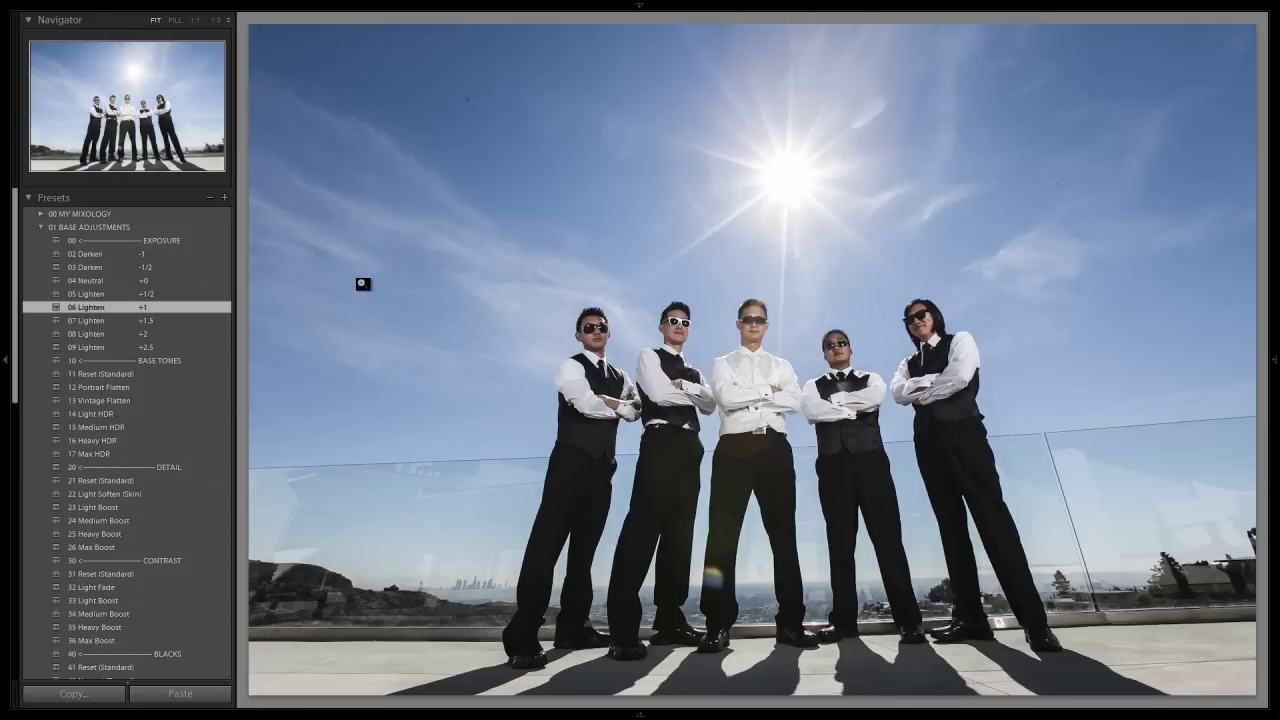
Open the graffiti-wall bicycles photo in Develop and apply 22 Standard Desaturated
{"action": "key", "text": "g"}
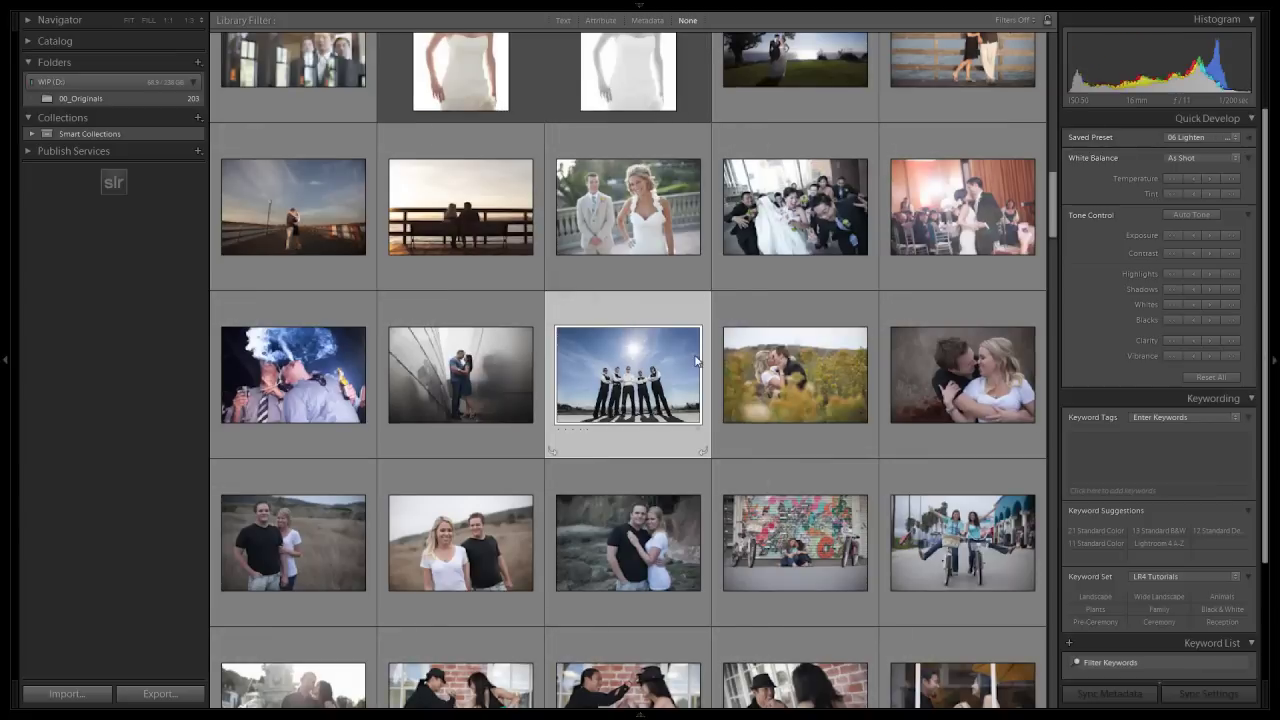
{"action": "scroll", "coordinate": [667, 478], "scroll_direction": "down", "scroll_amount": 2}
{"action": "double_click", "coordinate": [797, 372]}
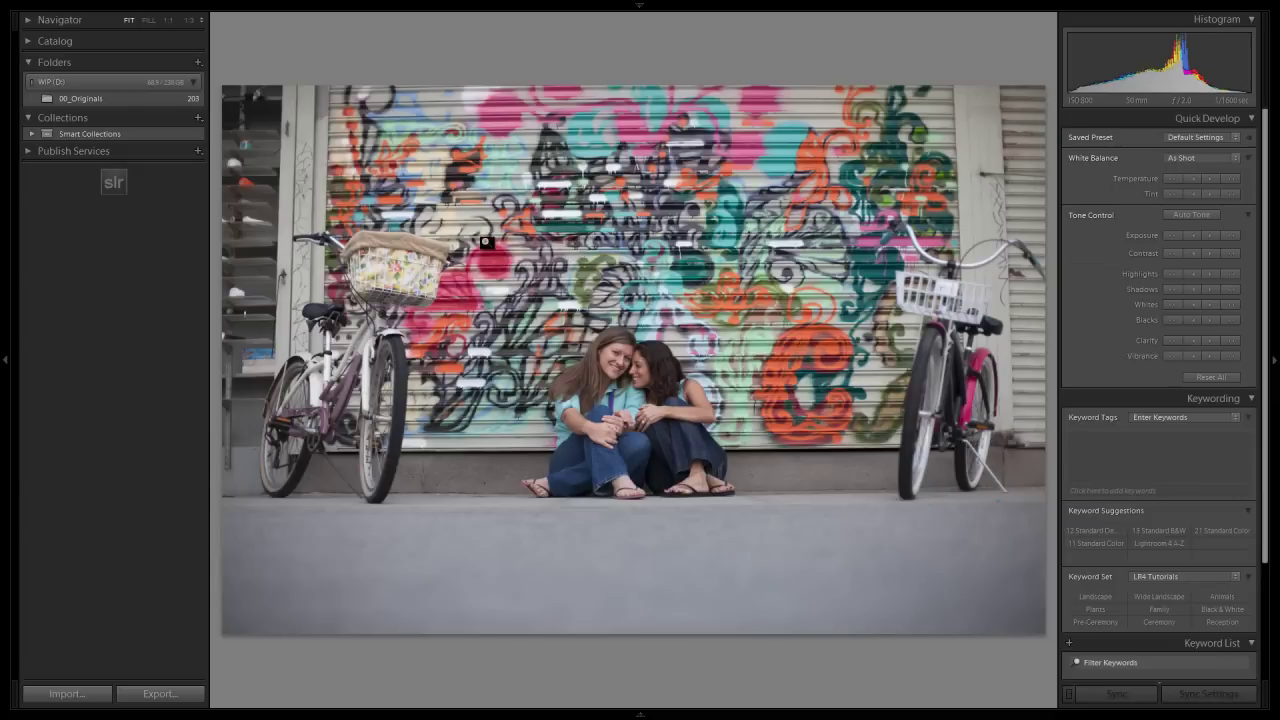
{"action": "key", "text": "d"}
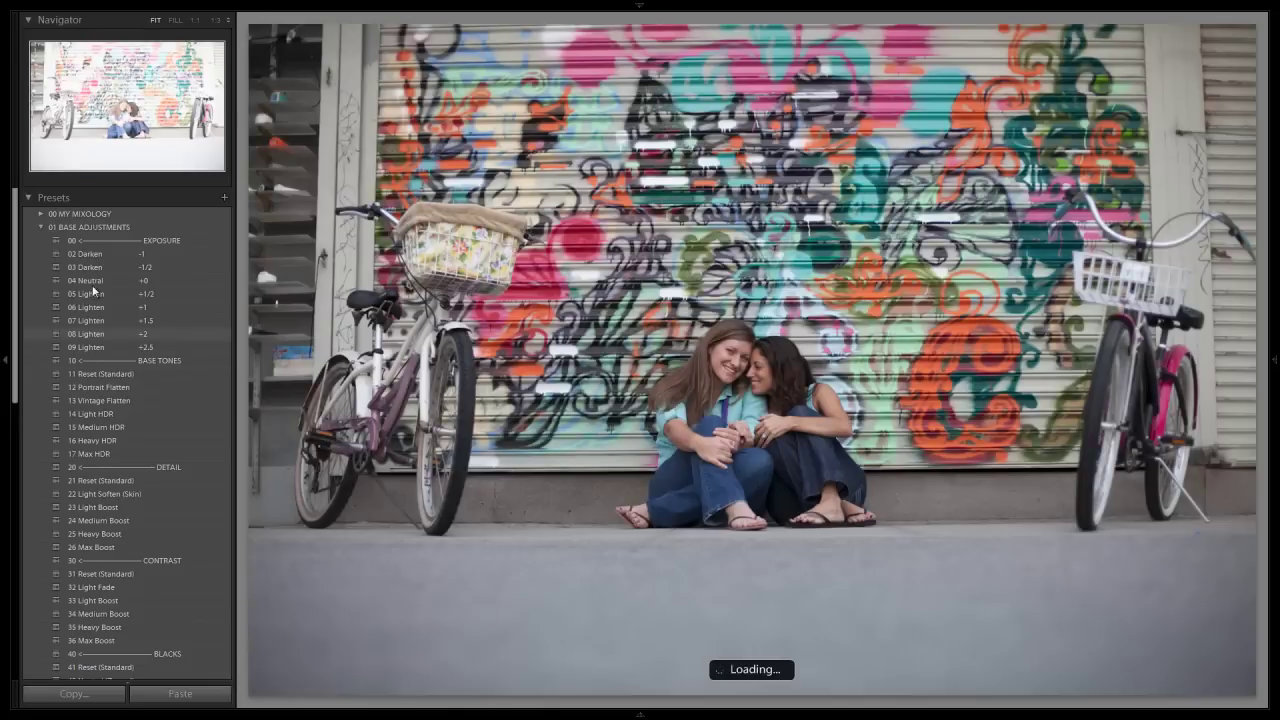
{"action": "left_click", "coordinate": [40, 227]}
{"action": "left_click", "coordinate": [39, 214]}
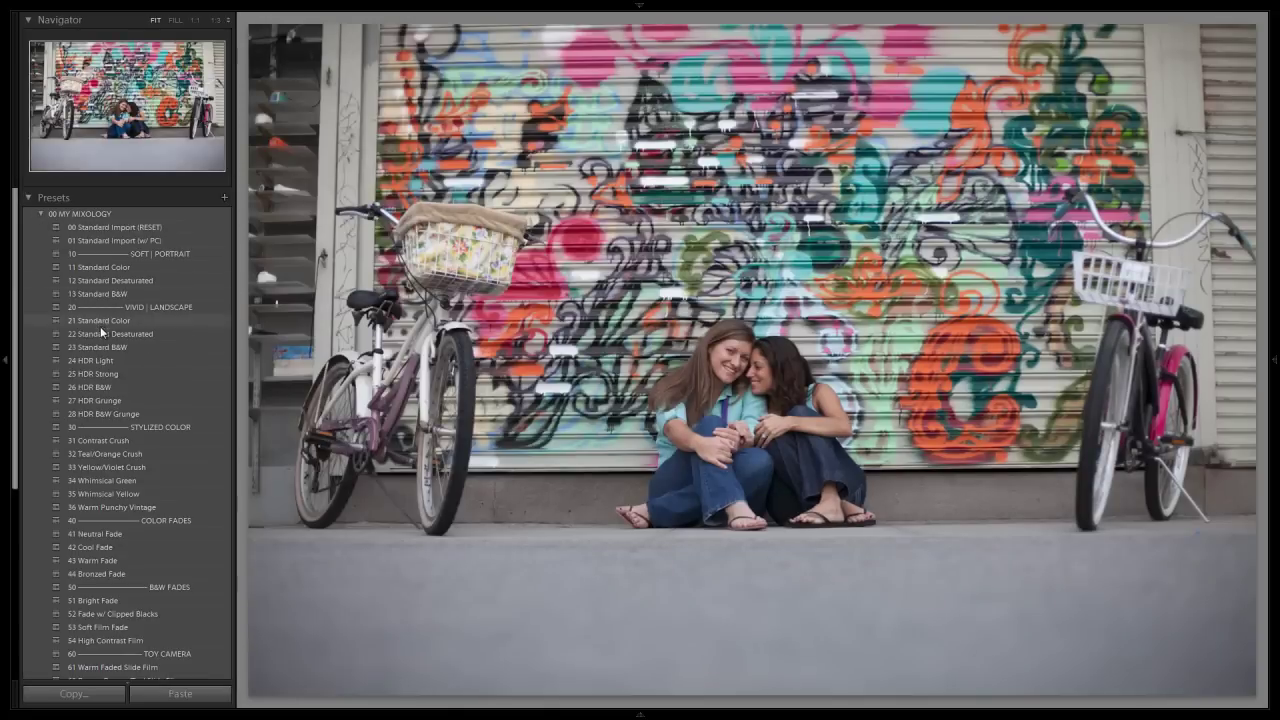
{"action": "left_click", "coordinate": [103, 336]}
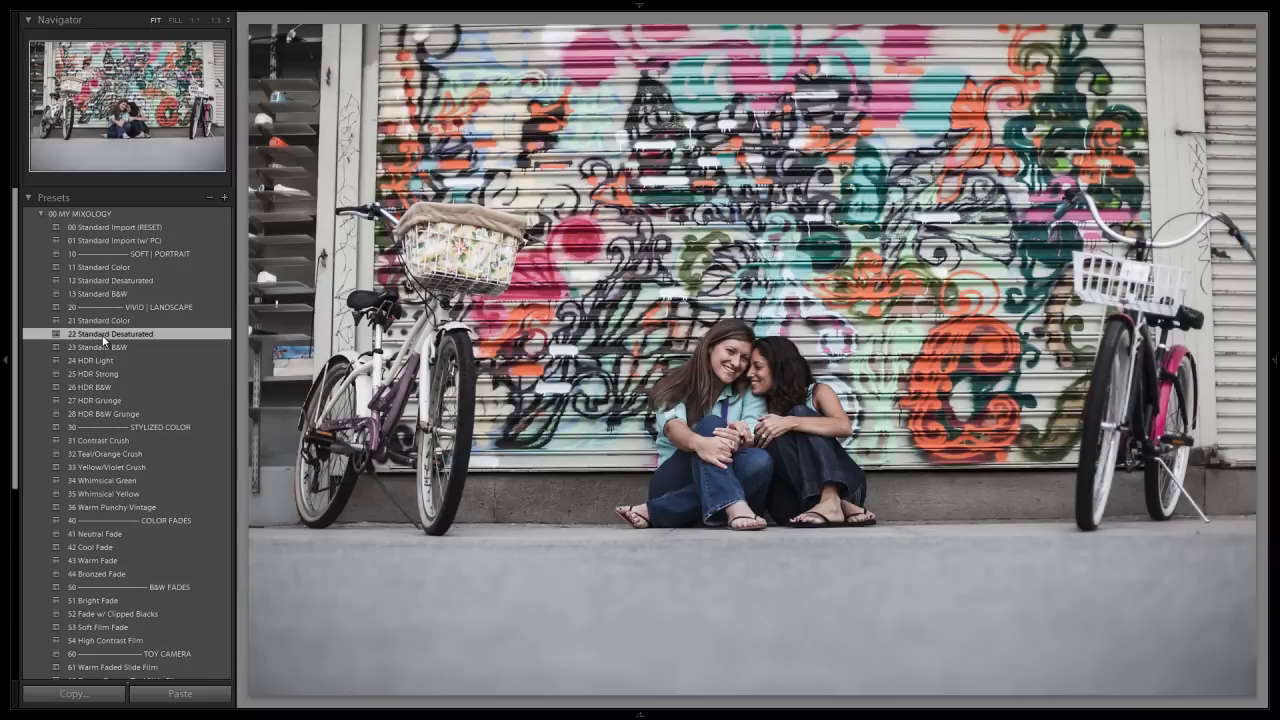
Stack 05 Lighten +1/2, 22 Light Soften (Skin) and 23 Light Boost on the graffiti photo
{"action": "left_click", "coordinate": [40, 214]}
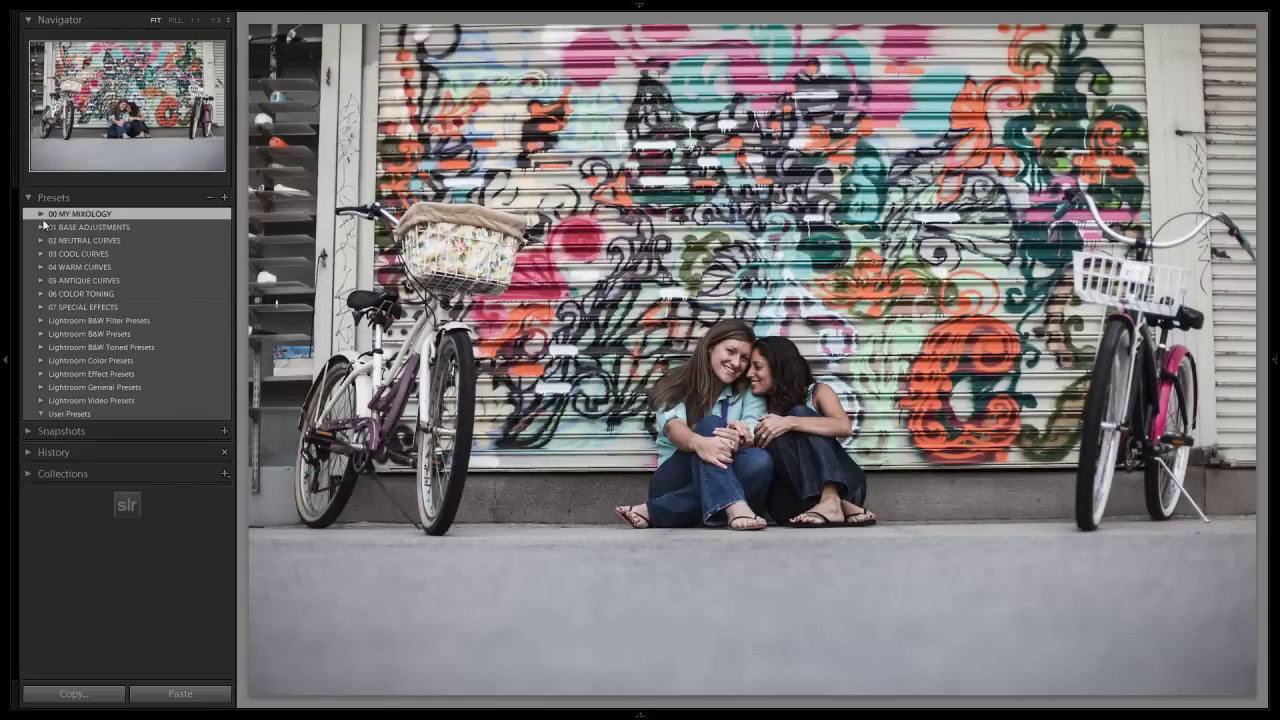
{"action": "left_click", "coordinate": [41, 227]}
{"action": "left_click", "coordinate": [104, 291]}
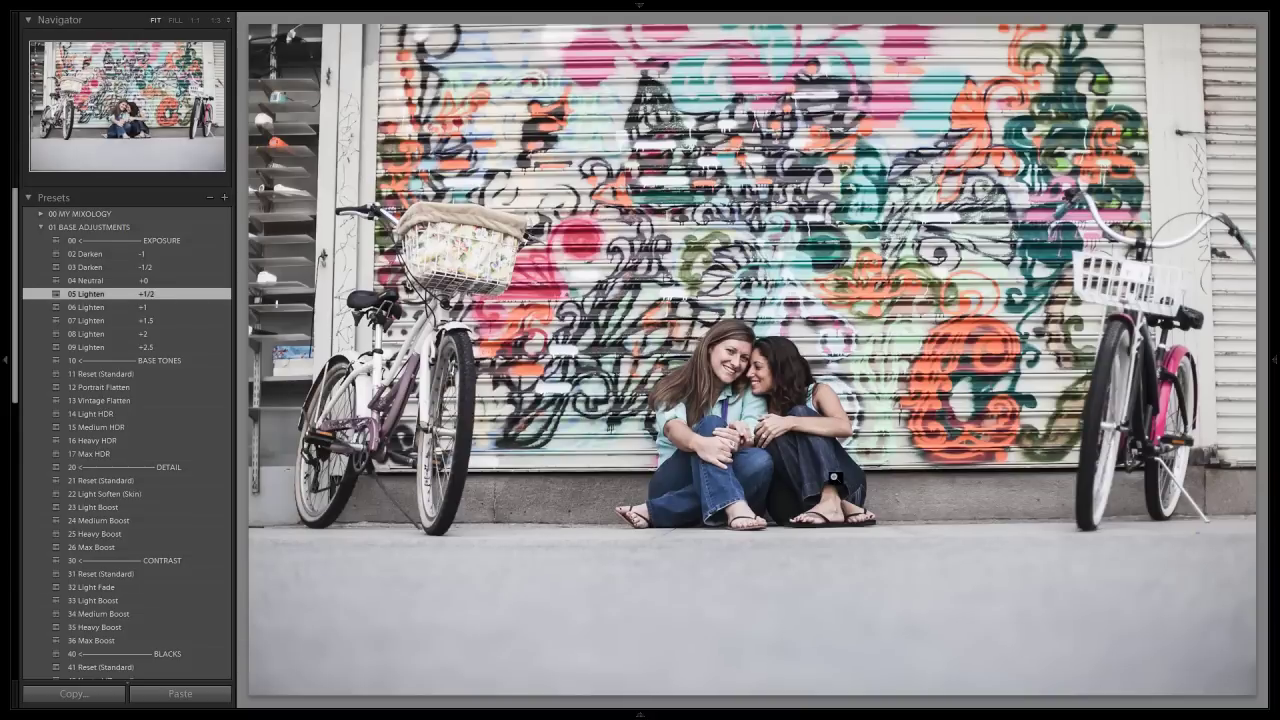
{"action": "left_click", "coordinate": [140, 494]}
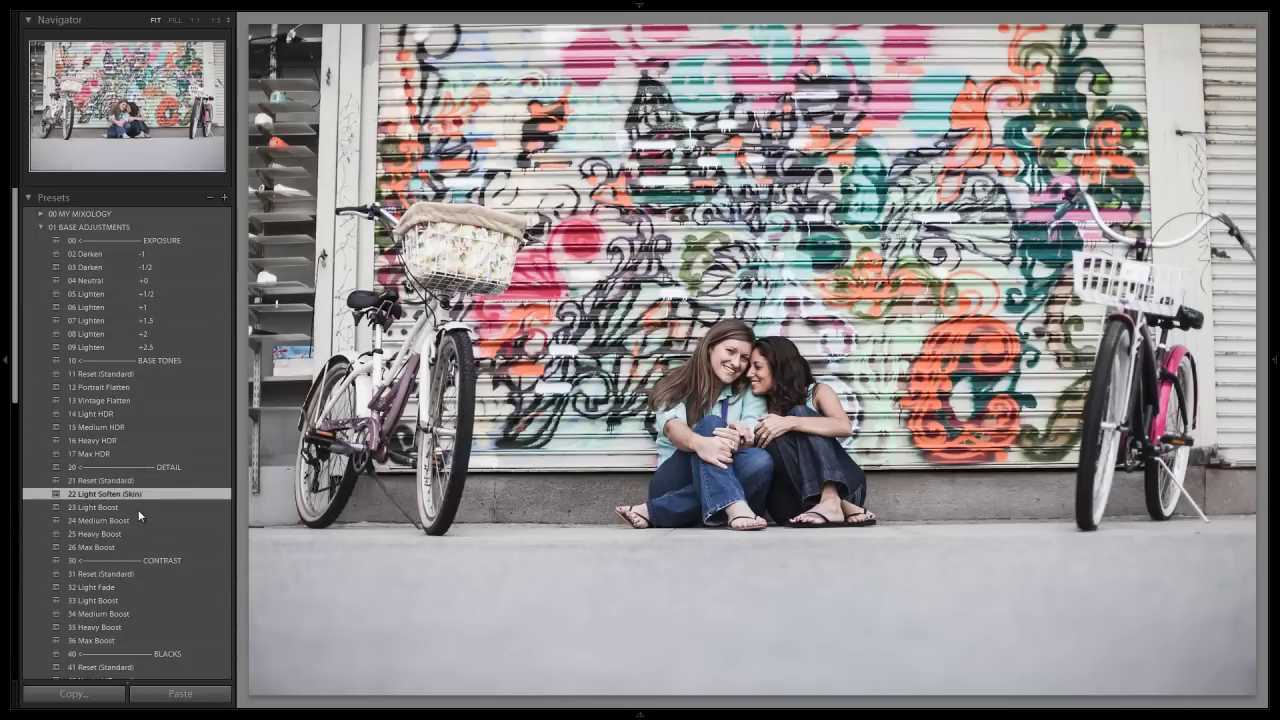
{"action": "left_click", "coordinate": [143, 508]}
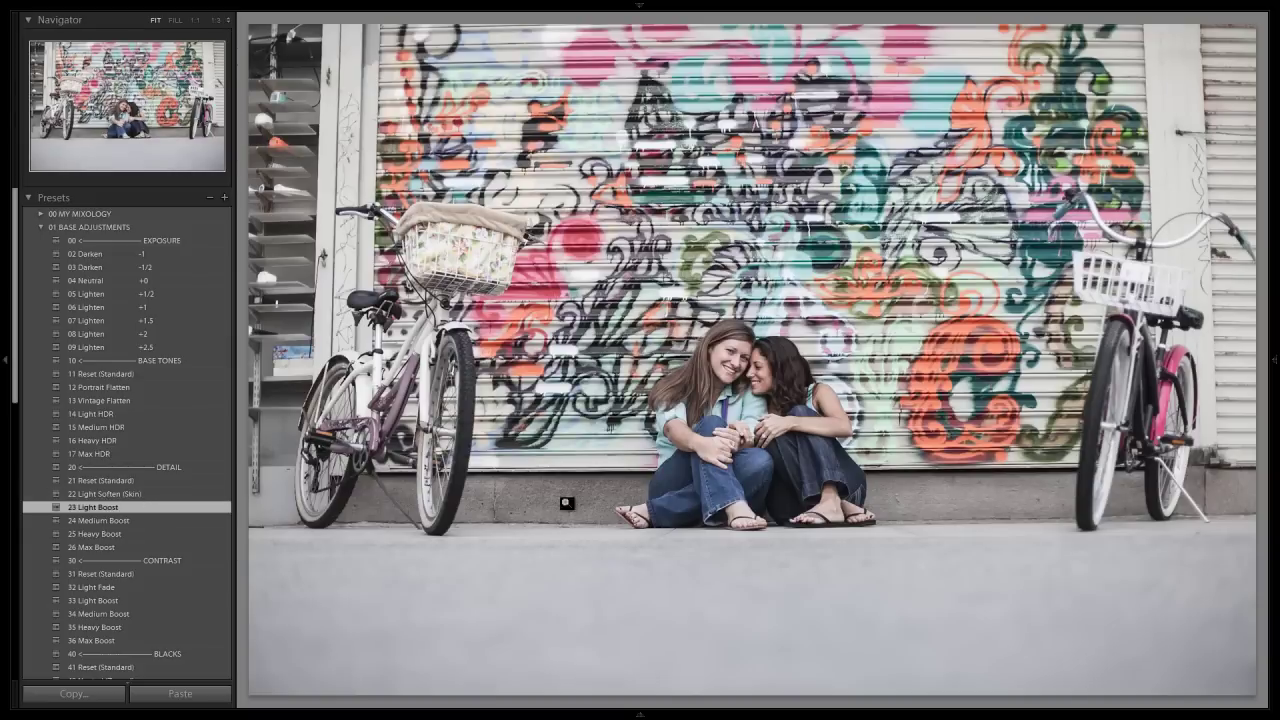
{"action": "left_click", "coordinate": [43, 227]}
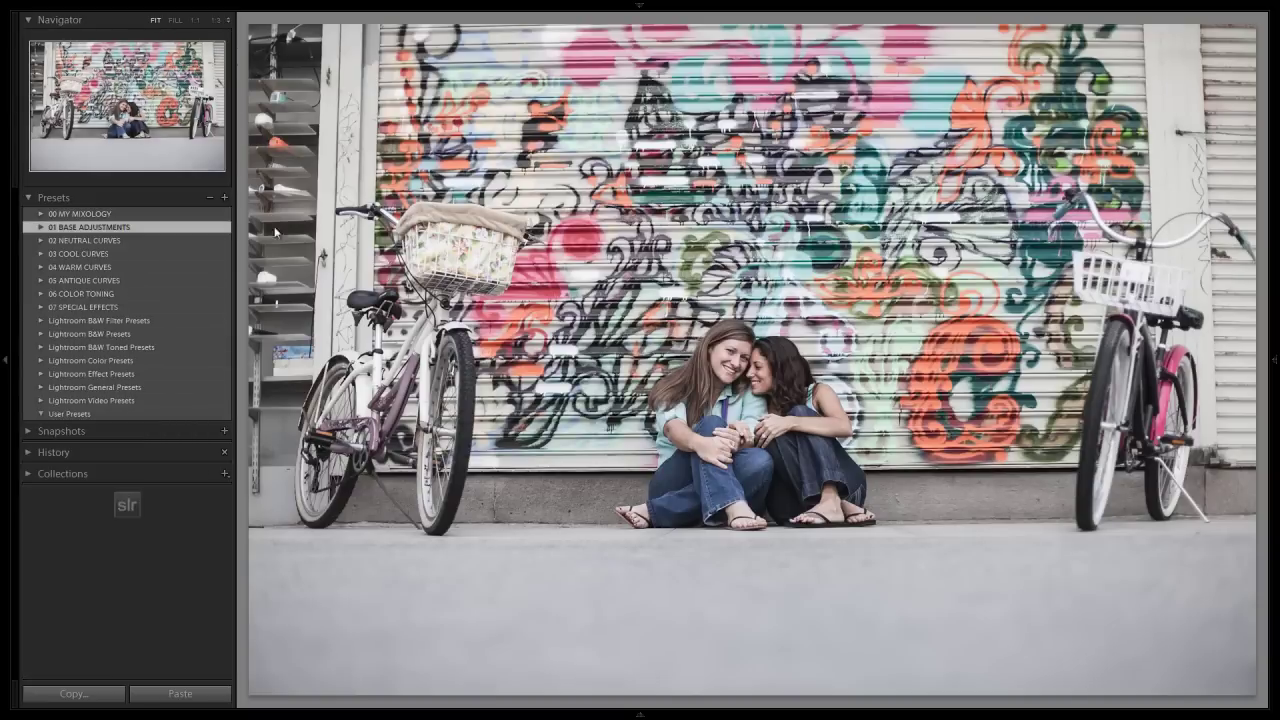
Scroll down the grid to the last photos, briefly previewing the couple-on-the-cliff photo along the way
{"action": "key", "text": "g"}
{"action": "scroll", "coordinate": [717, 400], "scroll_direction": "down", "scroll_amount": 5}
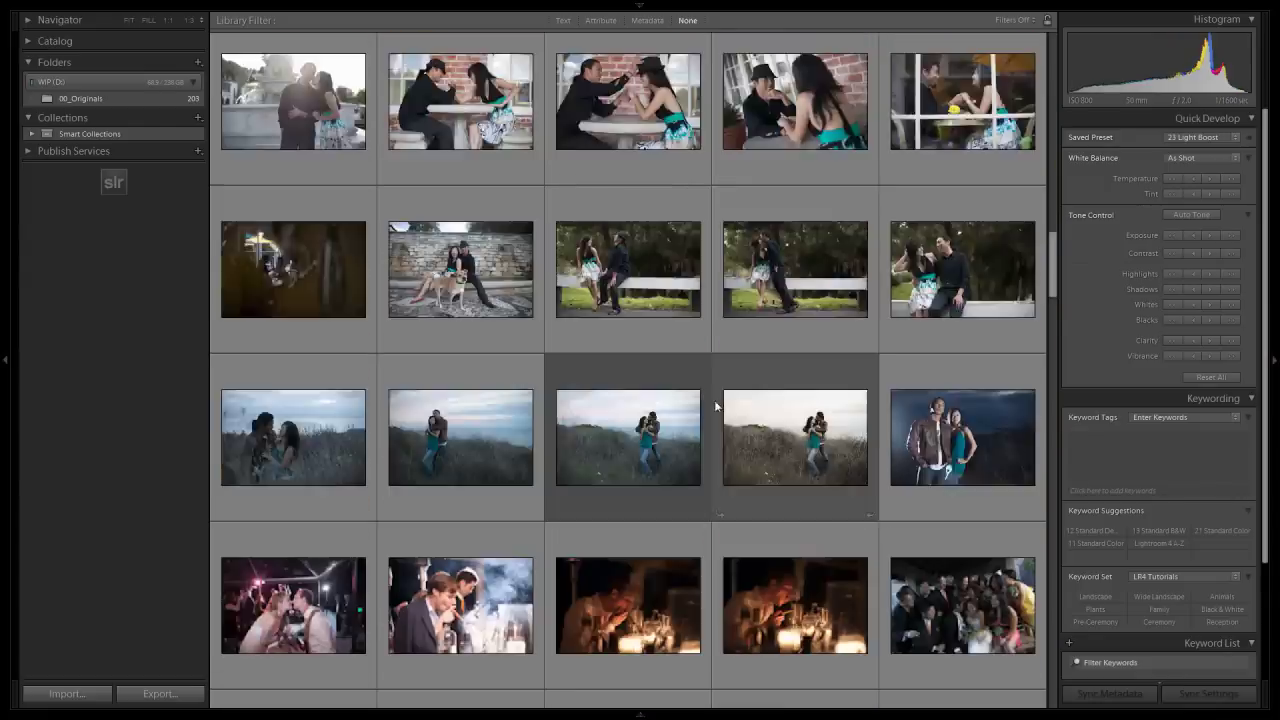
{"action": "scroll", "coordinate": [717, 405], "scroll_direction": "down", "scroll_amount": 6}
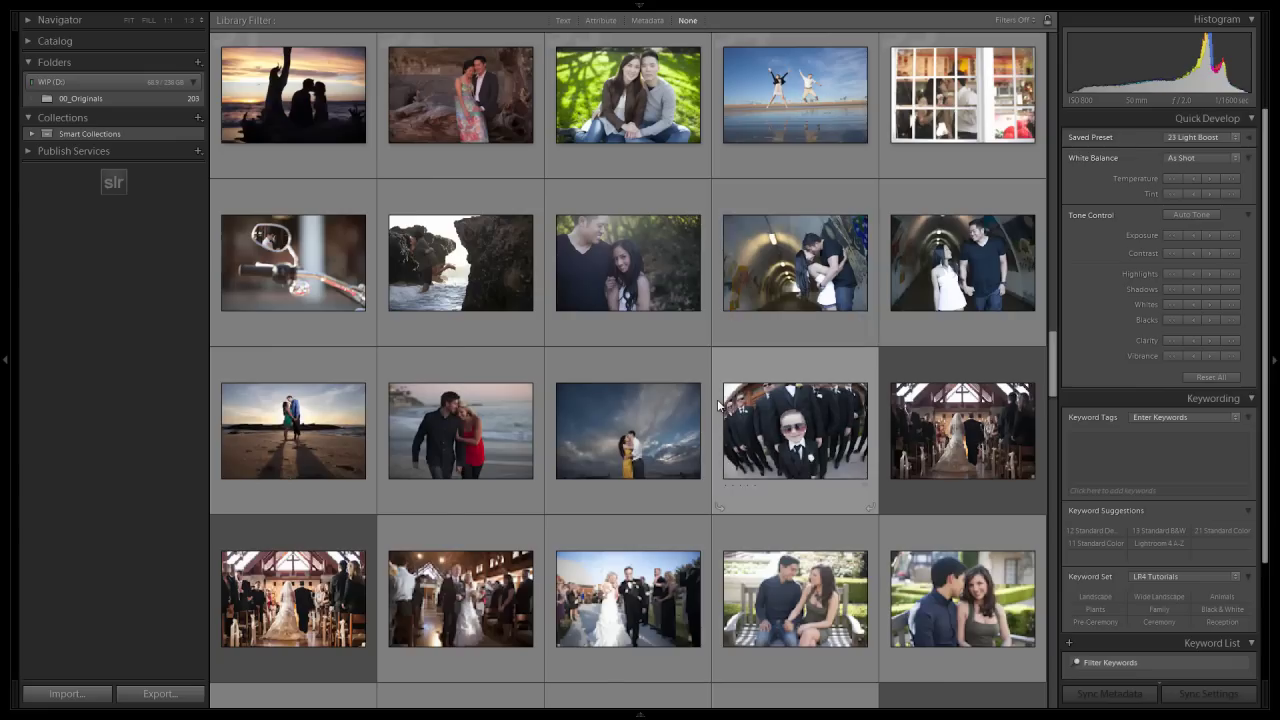
{"action": "scroll", "coordinate": [713, 407], "scroll_direction": "down", "scroll_amount": 4}
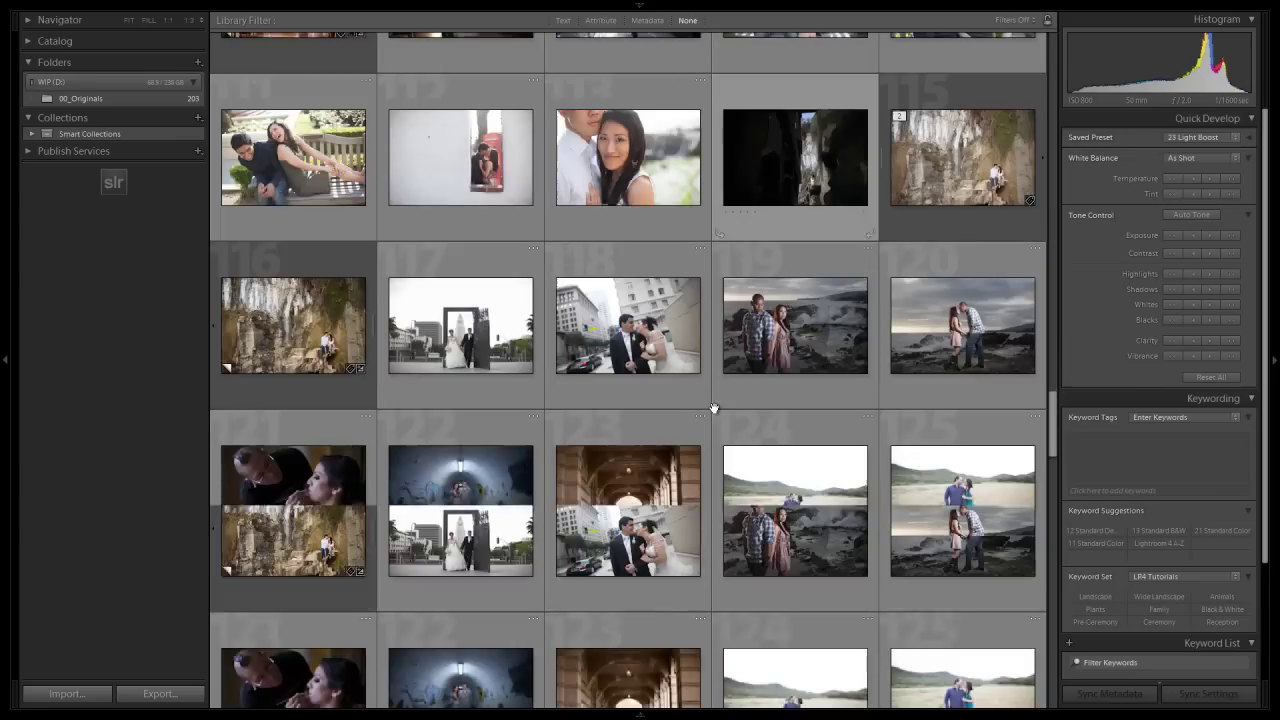
{"action": "double_click", "coordinate": [934, 173]}
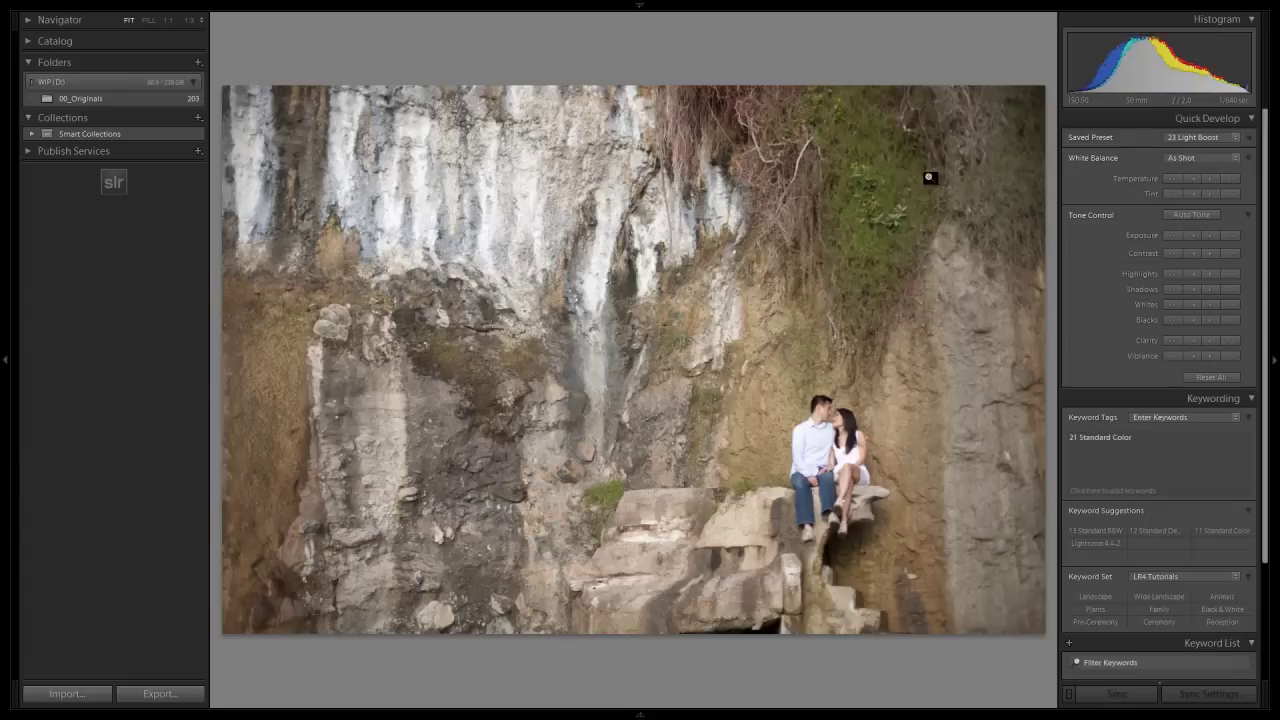
{"action": "double_click", "coordinate": [857, 202]}
{"action": "scroll", "coordinate": [661, 306], "scroll_direction": "down", "scroll_amount": 3}
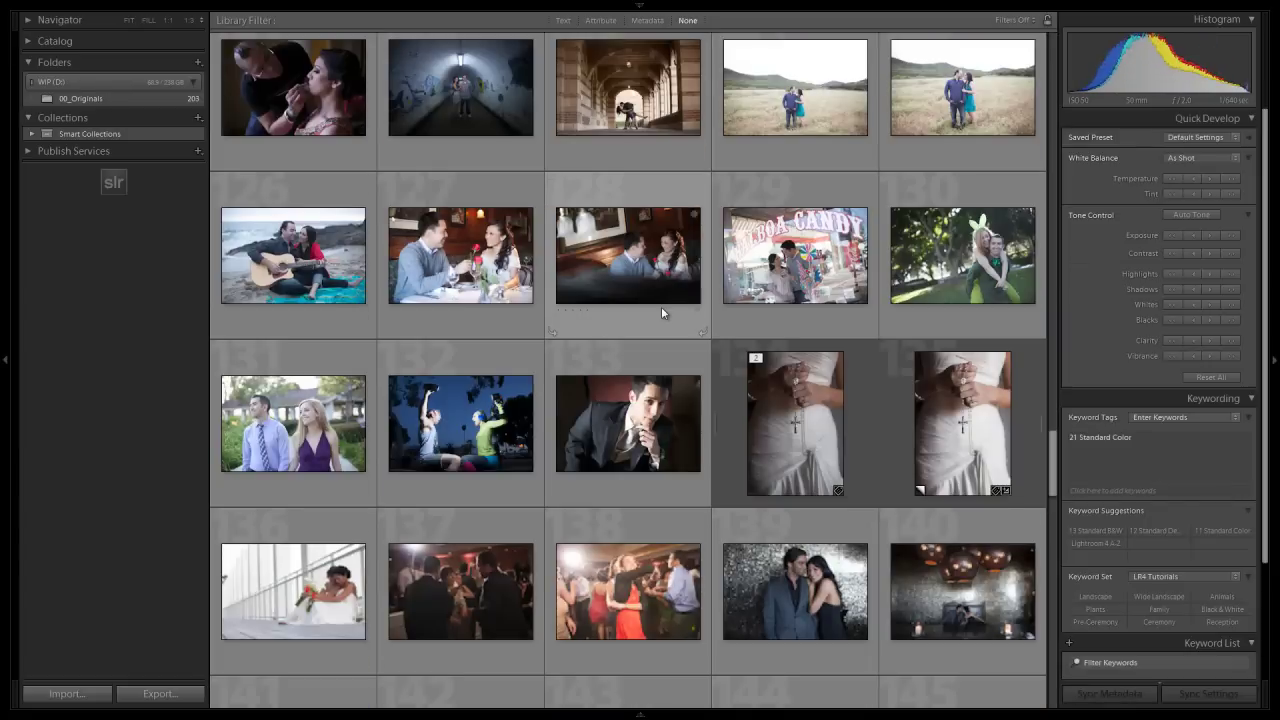
{"action": "scroll", "coordinate": [661, 306], "scroll_direction": "down", "scroll_amount": 10}
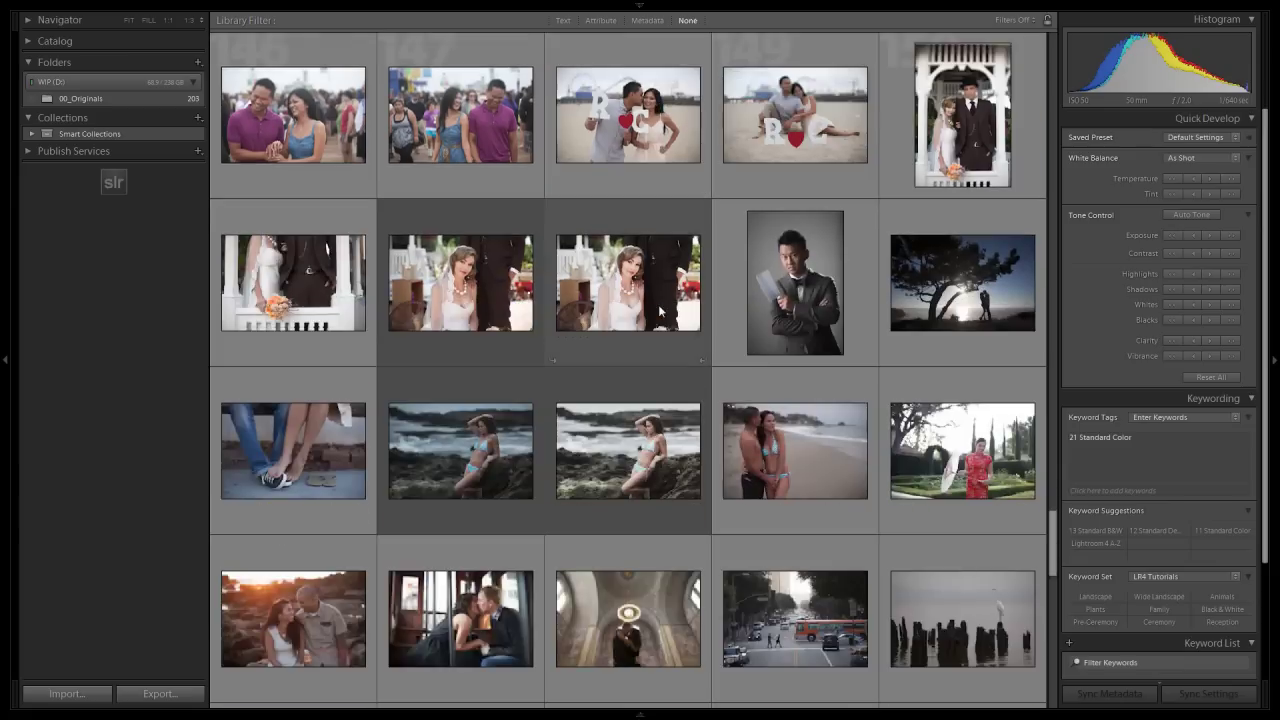
{"action": "scroll", "coordinate": [659, 315], "scroll_direction": "down", "scroll_amount": 10}
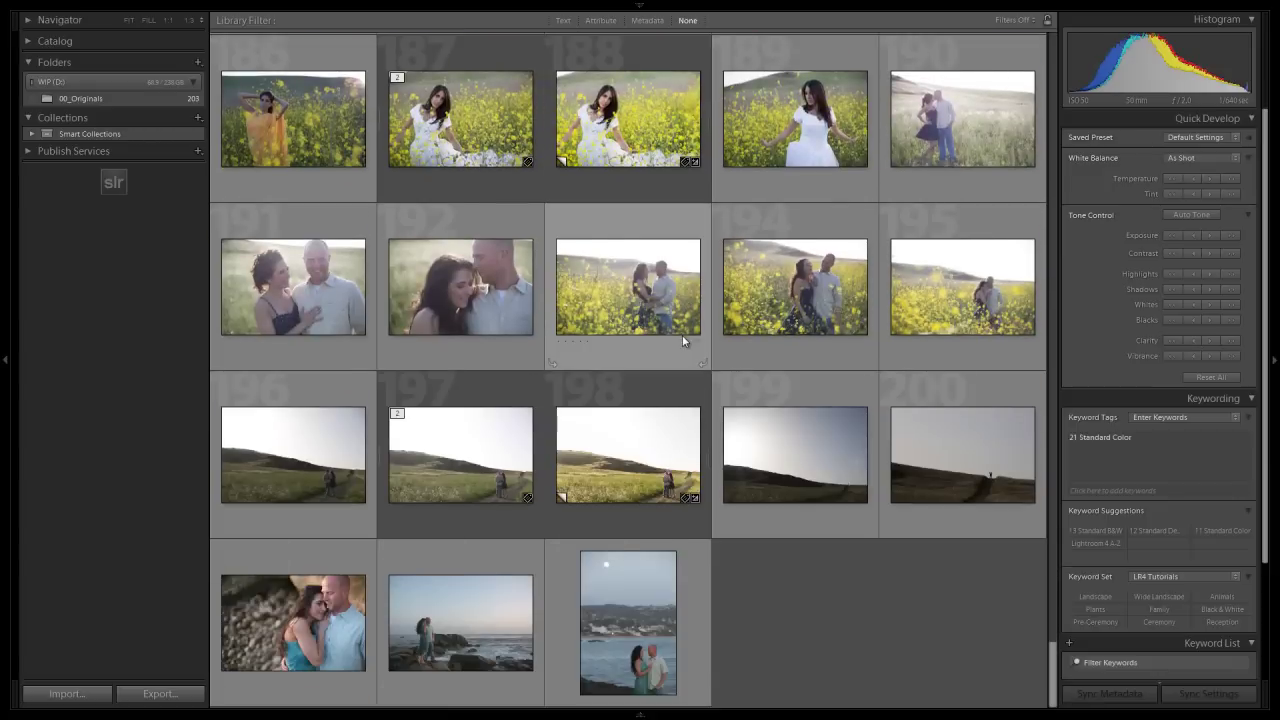
Open the hillside silhouette photo in Develop and apply 22 Standard Desaturated
{"action": "double_click", "coordinate": [967, 447]}
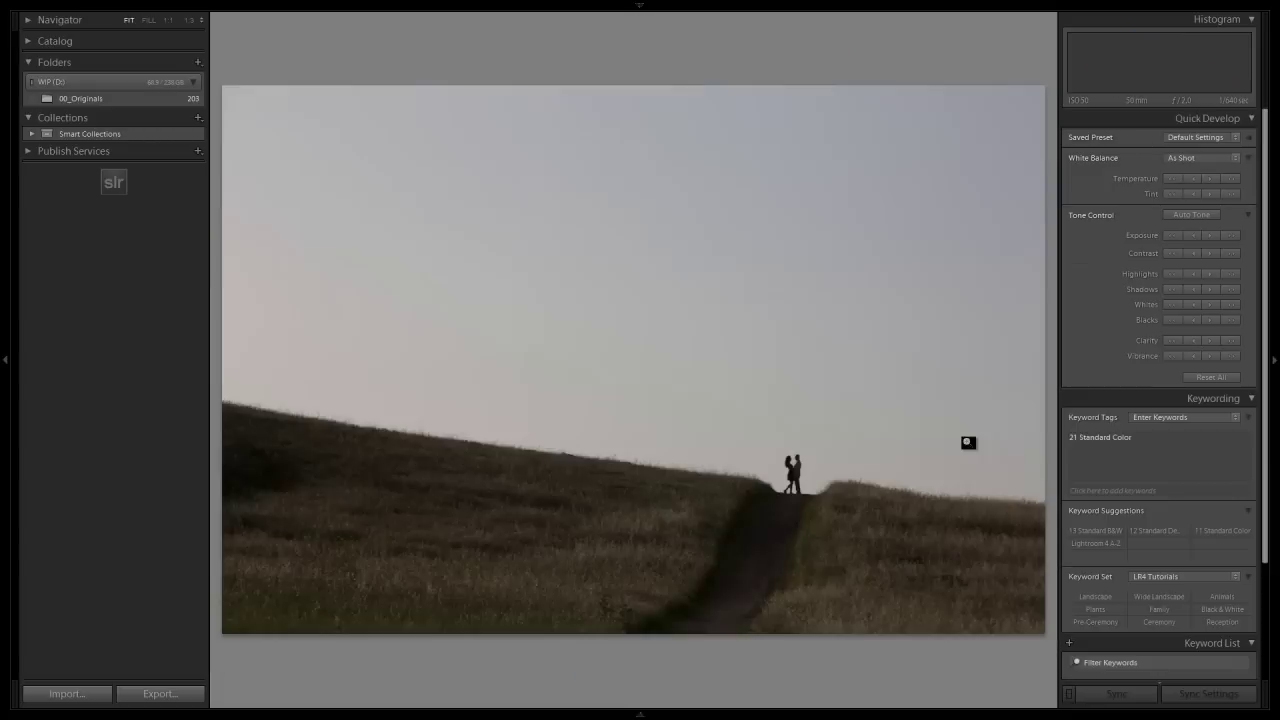
{"action": "key", "text": "d"}
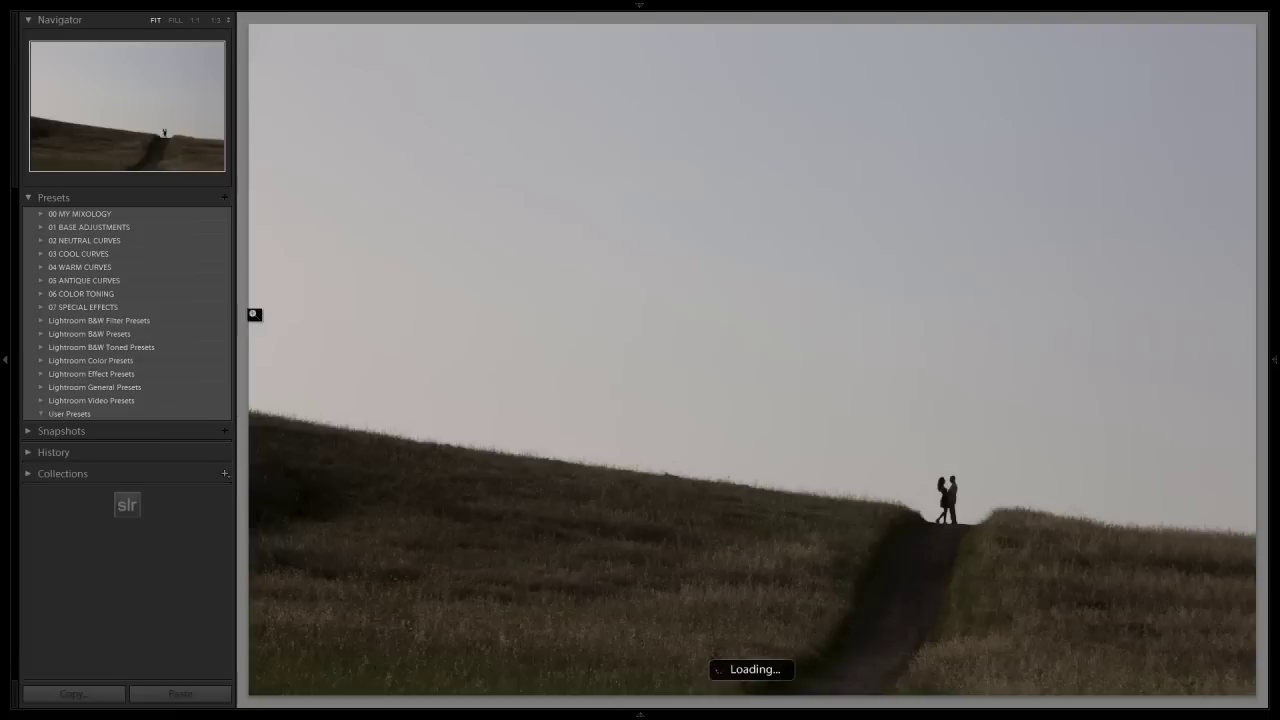
{"action": "left_click", "coordinate": [42, 227]}
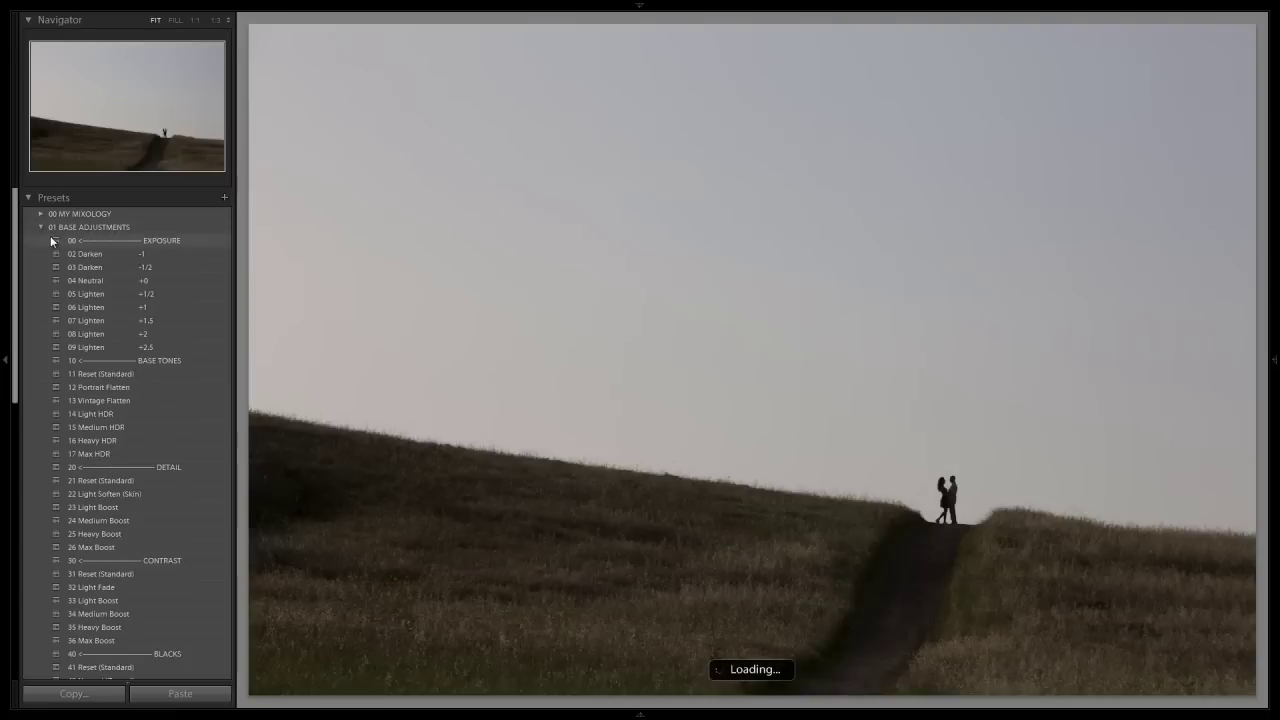
{"action": "left_click", "coordinate": [42, 227]}
{"action": "left_click", "coordinate": [41, 213]}
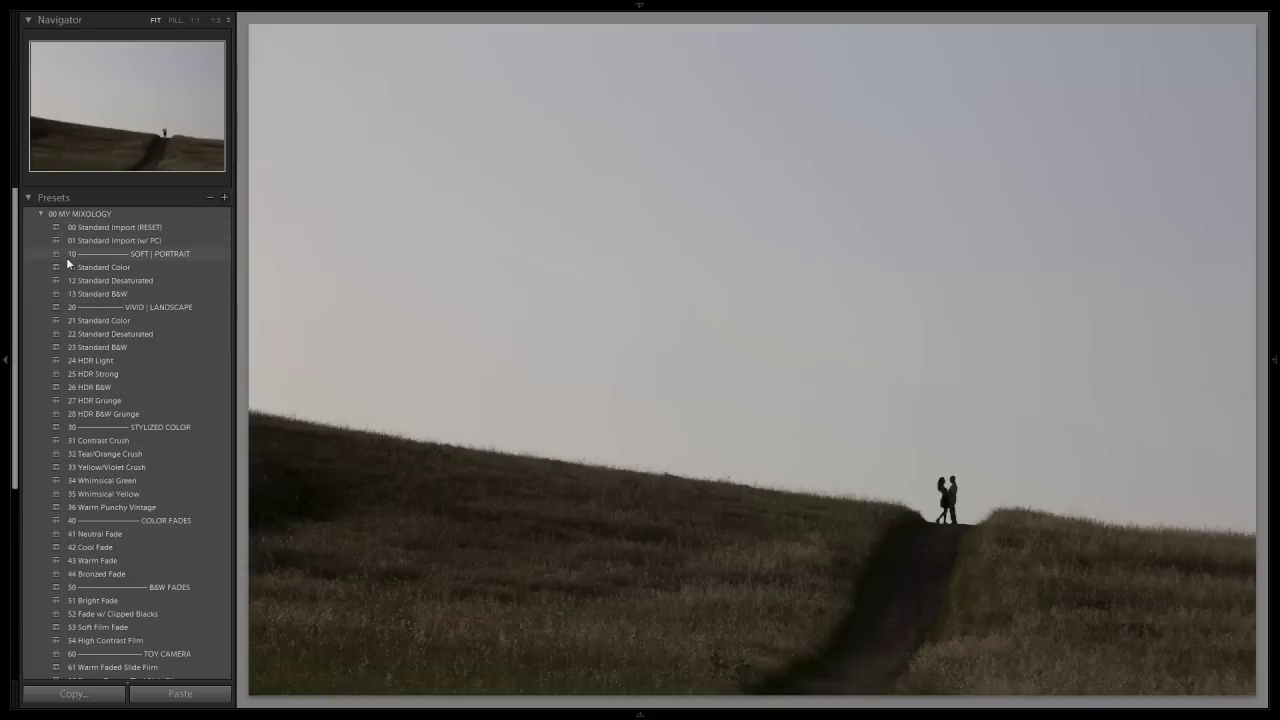
{"action": "left_click", "coordinate": [105, 334]}
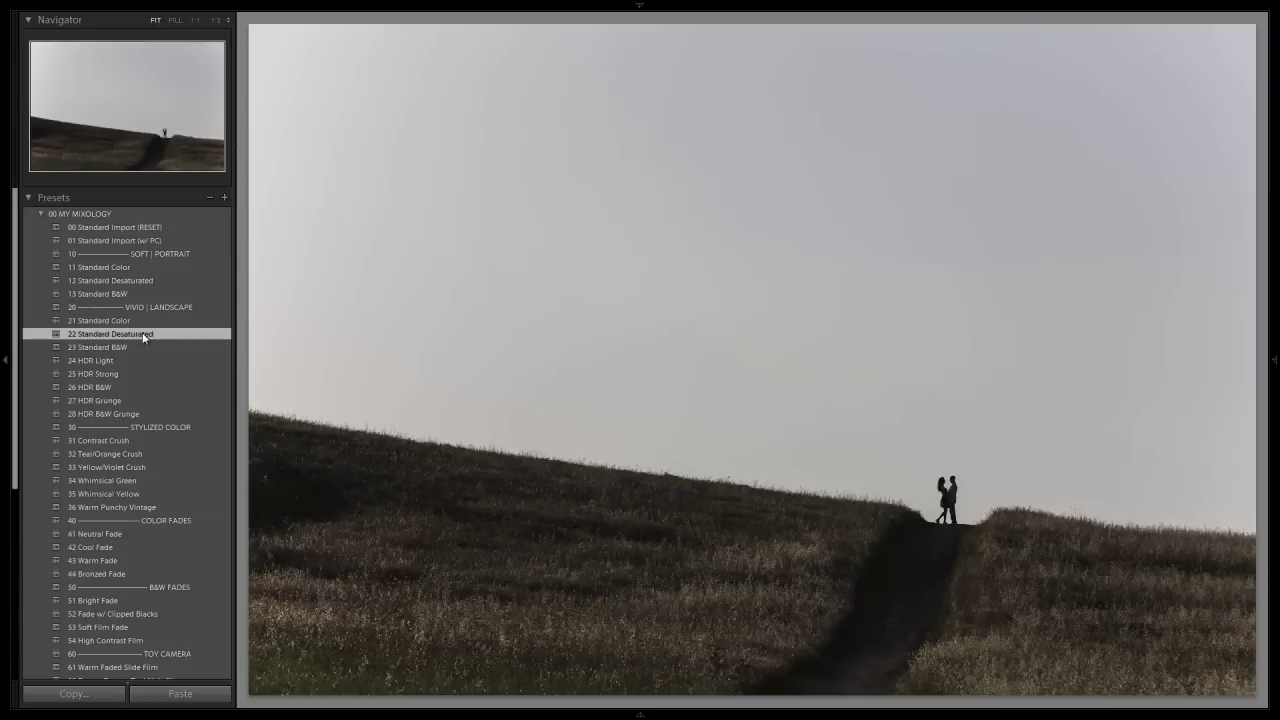
Lighten the hillside photo half a stop with 05 Lighten +1/2
{"action": "left_click", "coordinate": [40, 214]}
{"action": "left_click", "coordinate": [42, 227]}
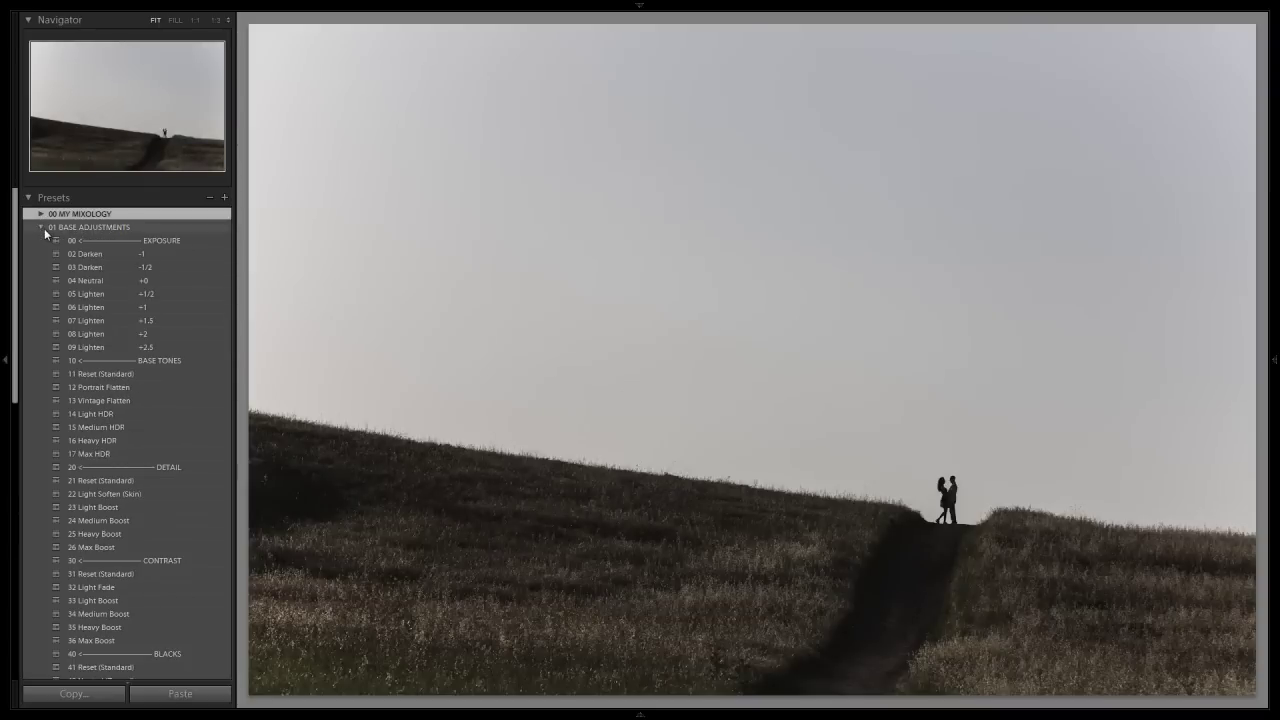
{"action": "left_click", "coordinate": [99, 294]}
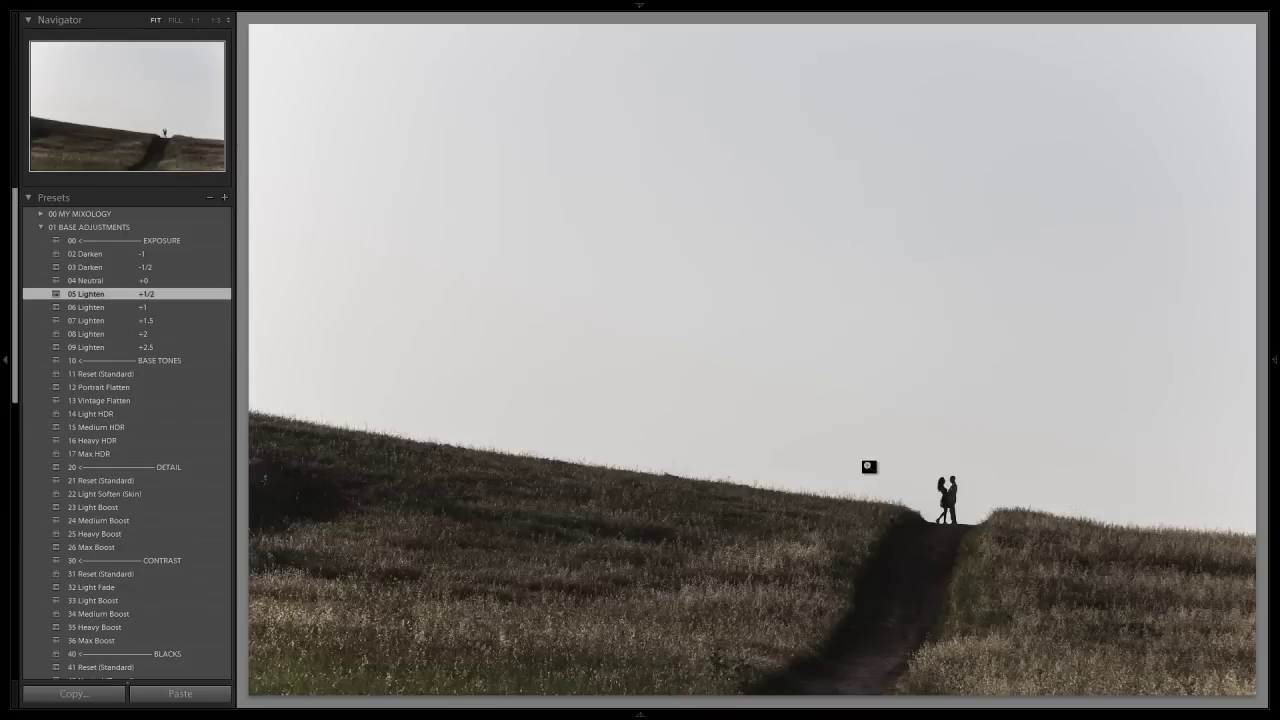
Raise the hillside photo's Temp from 5550 to 6350
{"action": "left_click", "coordinate": [1272, 246]}
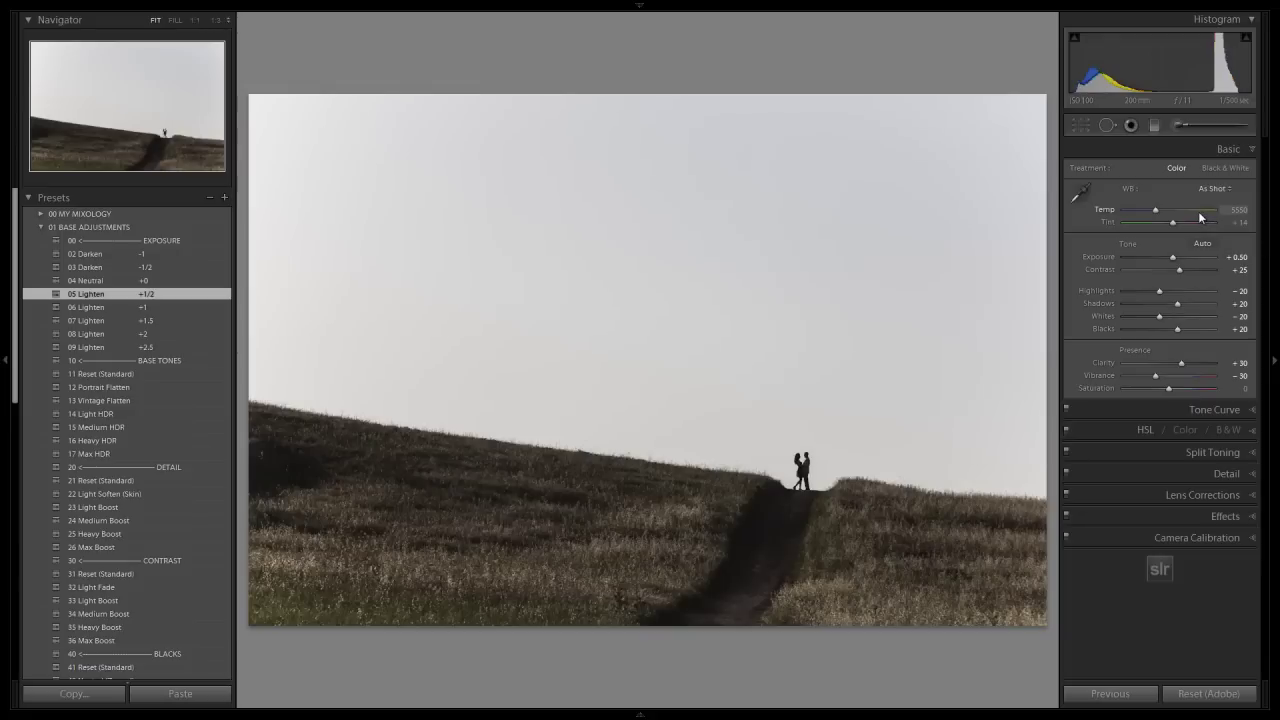
{"action": "scroll", "coordinate": [1201, 217], "scroll_direction": "up", "scroll_amount": 4}
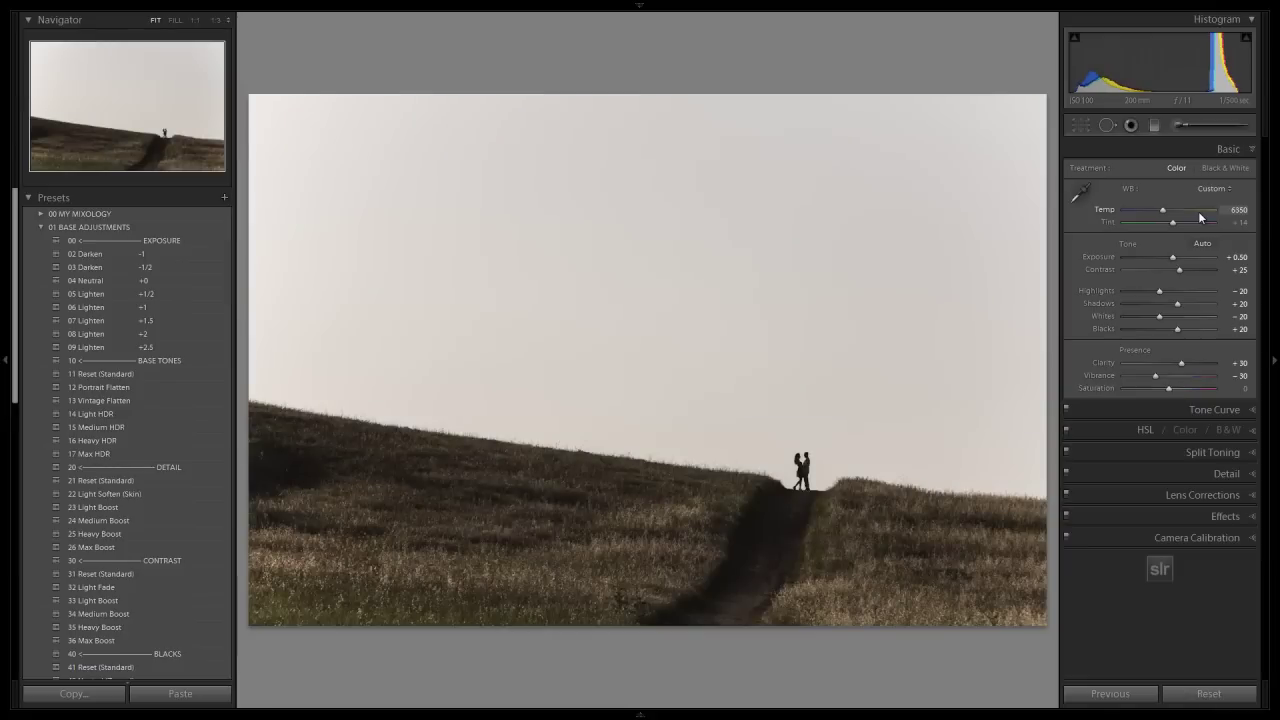
{"action": "scroll", "coordinate": [1201, 217], "scroll_direction": "up", "scroll_amount": 4}
{"action": "left_click", "coordinate": [1275, 360]}
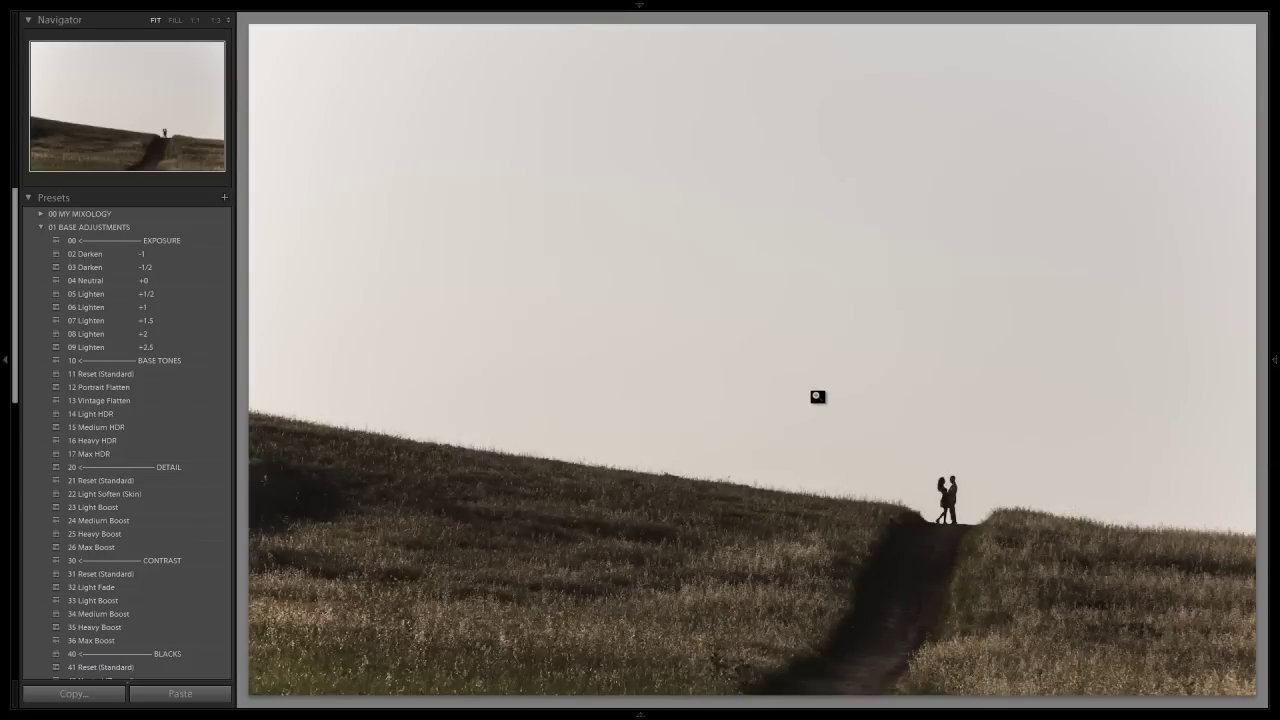
Scroll back up the grid and open photo 115, the couple on the cliff-wall steps
{"action": "key", "text": "g"}
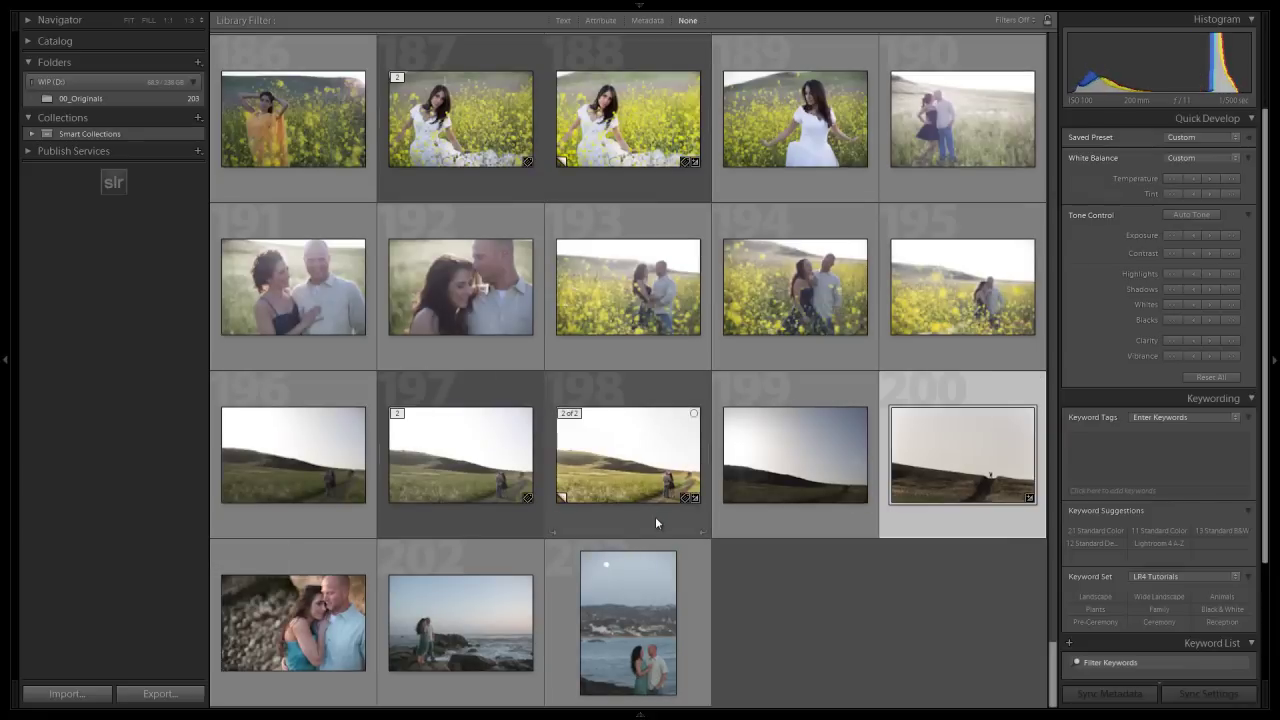
{"action": "scroll", "coordinate": [716, 490], "scroll_direction": "up", "scroll_amount": 3}
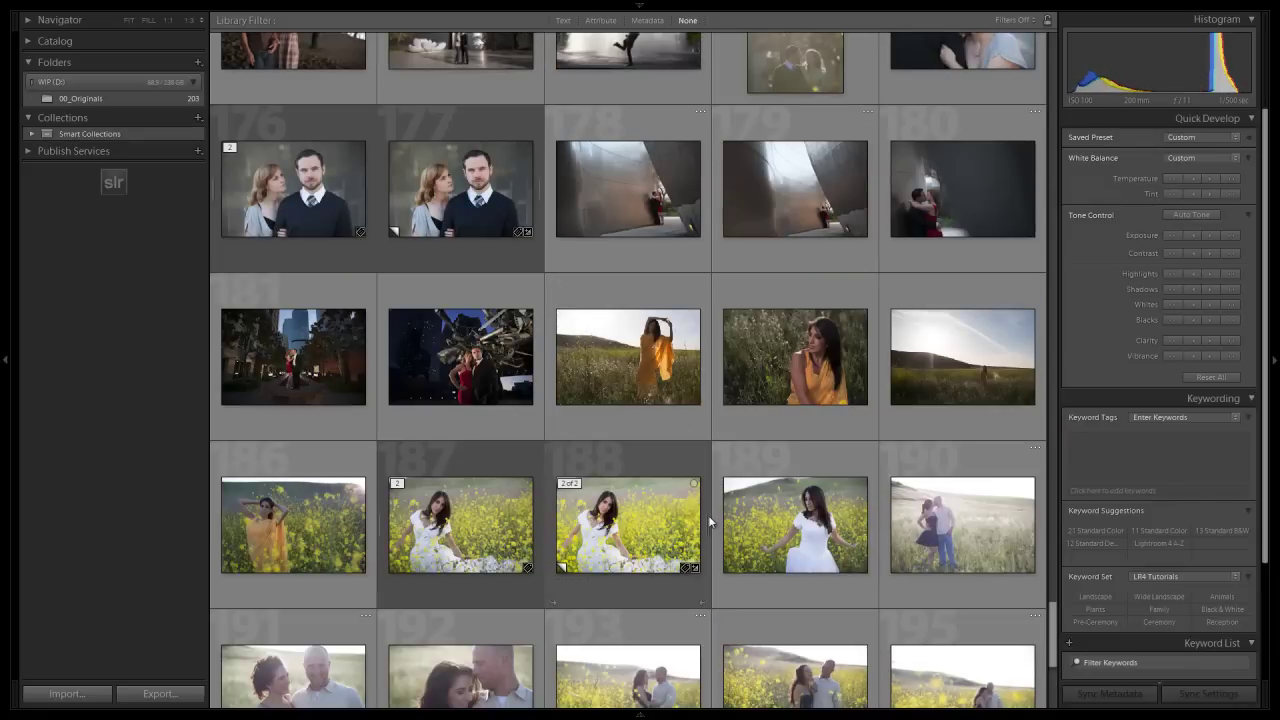
{"action": "scroll", "coordinate": [708, 518], "scroll_direction": "up", "scroll_amount": 3}
{"action": "scroll", "coordinate": [708, 516], "scroll_direction": "up", "scroll_amount": 3}
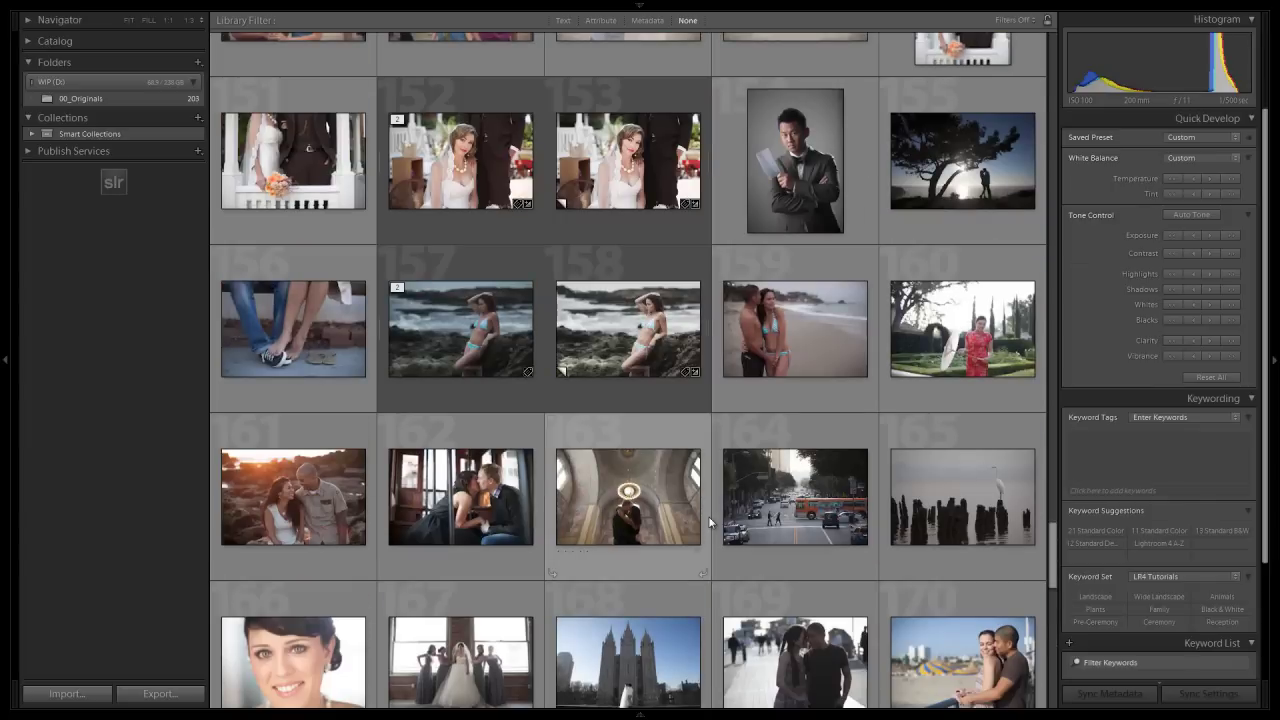
{"action": "scroll", "coordinate": [708, 520], "scroll_direction": "up", "scroll_amount": 10}
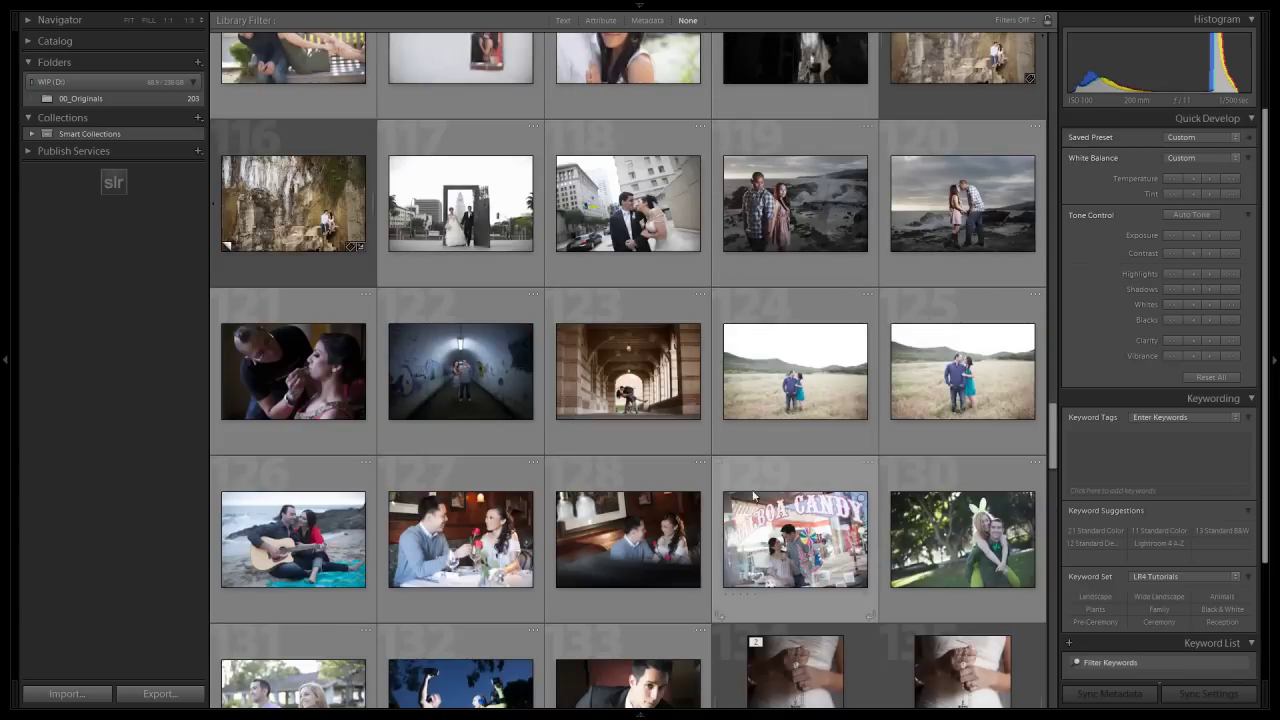
{"action": "scroll", "coordinate": [620, 462], "scroll_direction": "up", "scroll_amount": 3}
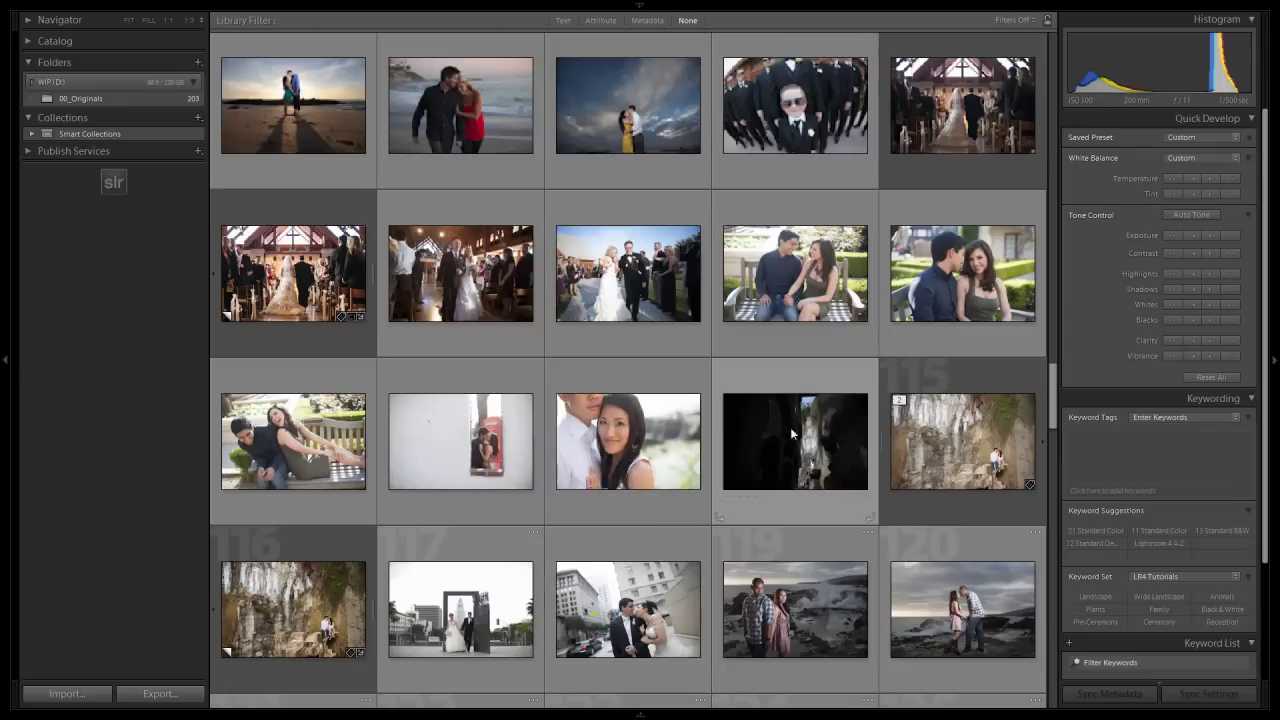
{"action": "double_click", "coordinate": [969, 427]}
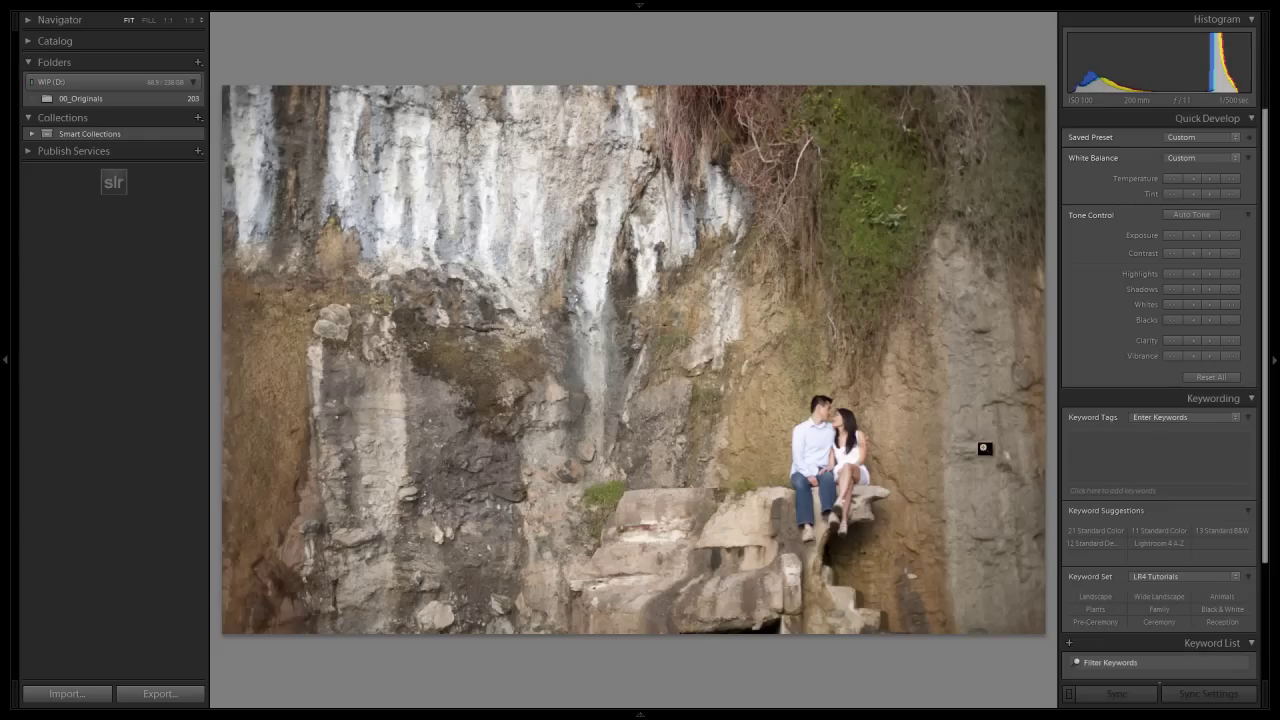
In Develop, apply 21 Standard Color from 00 MY MIXOLOGY to the cliff-wall steps photo
{"action": "key", "text": "d"}
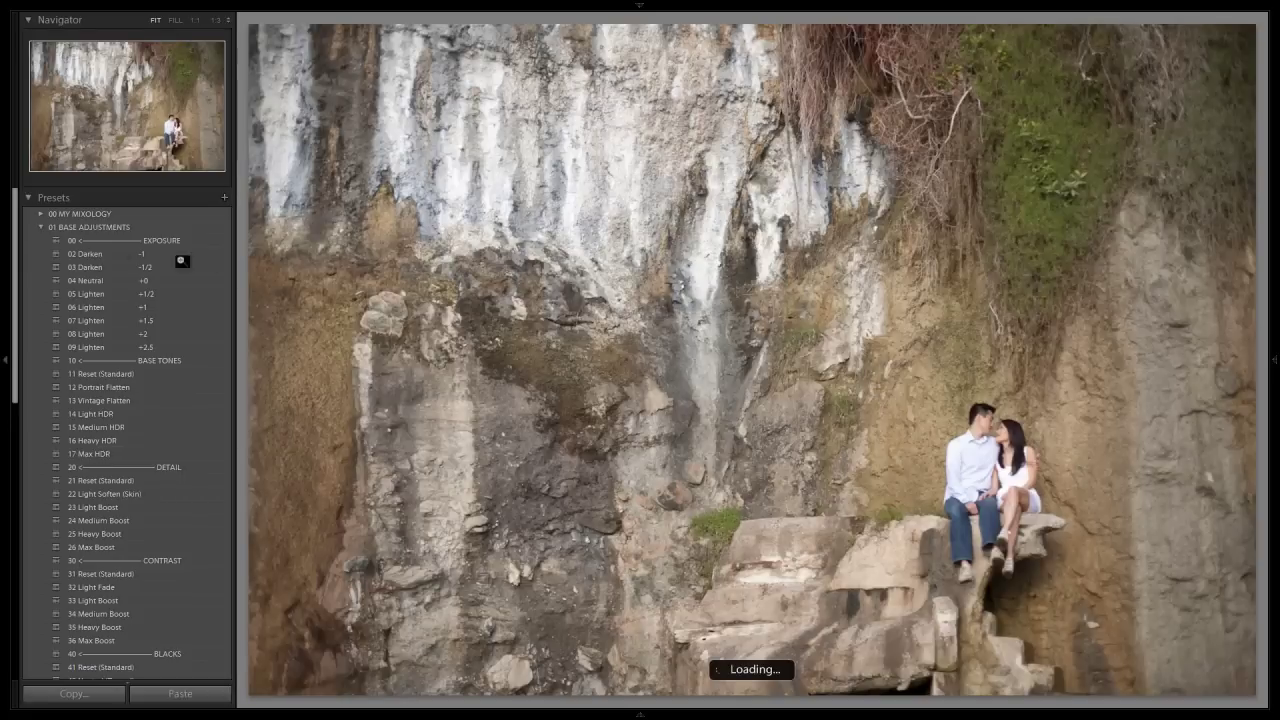
{"action": "left_click", "coordinate": [38, 228]}
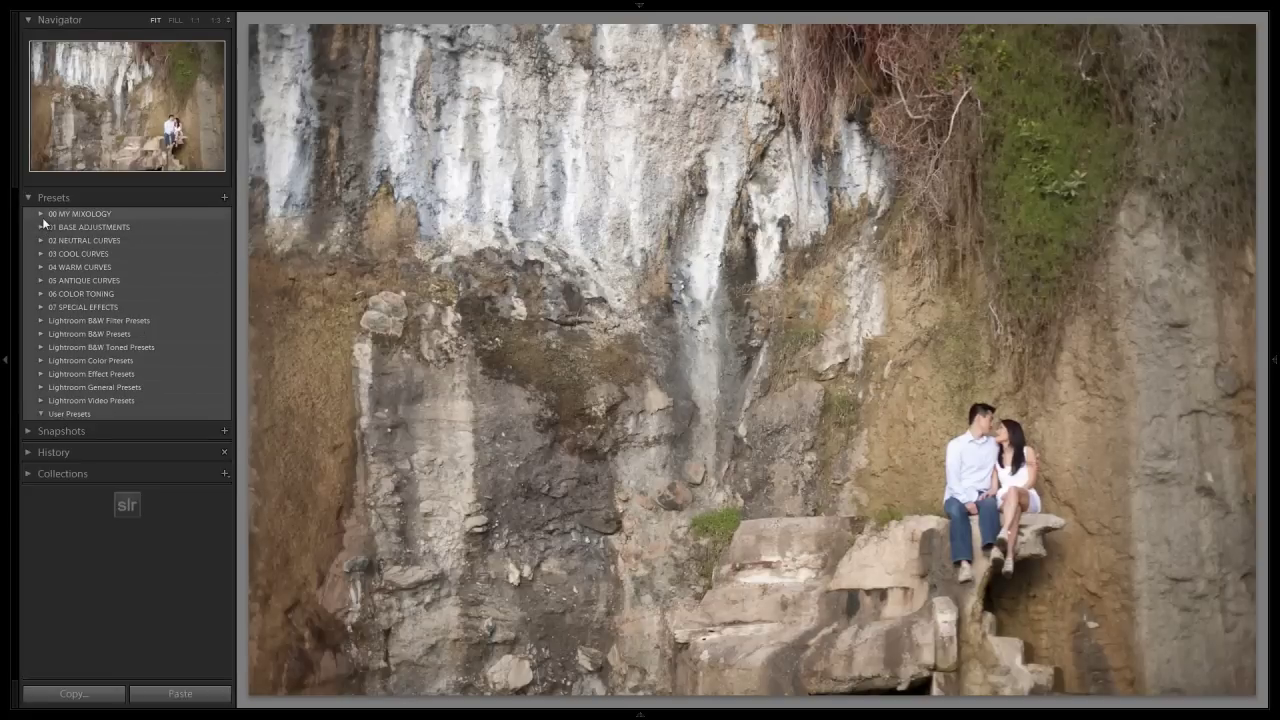
{"action": "left_click", "coordinate": [41, 214]}
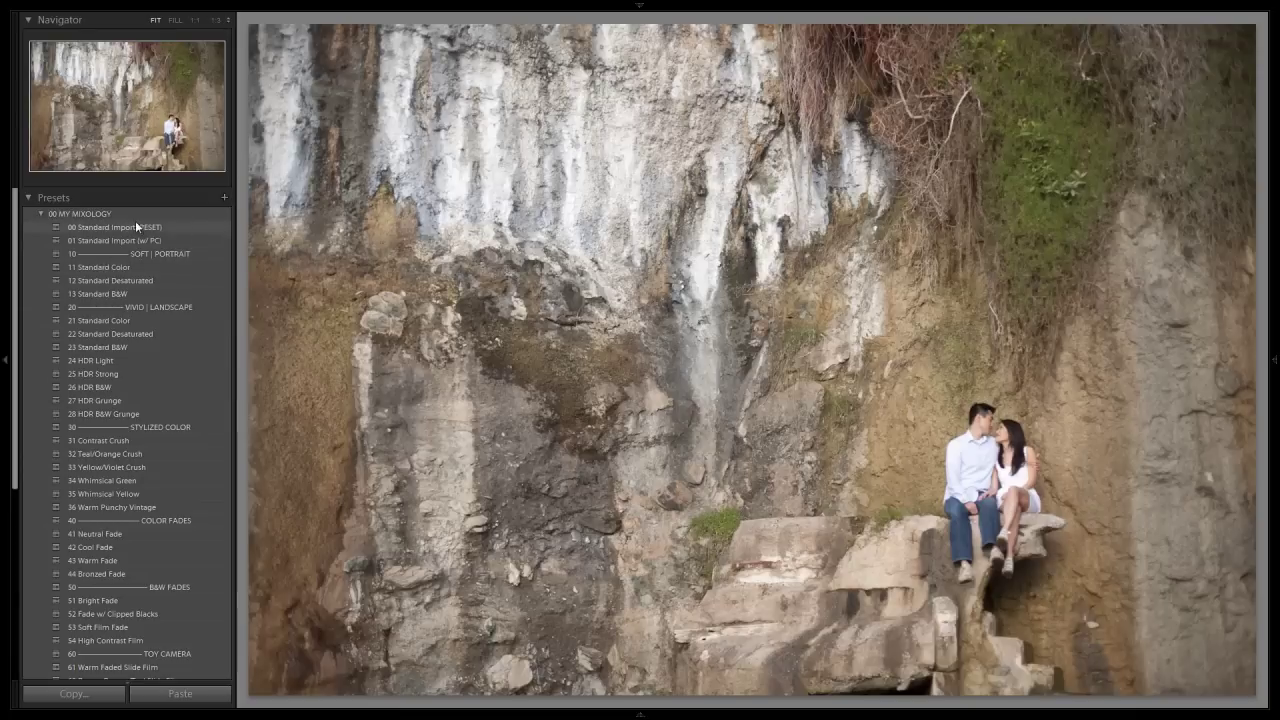
{"action": "left_click", "coordinate": [106, 318]}
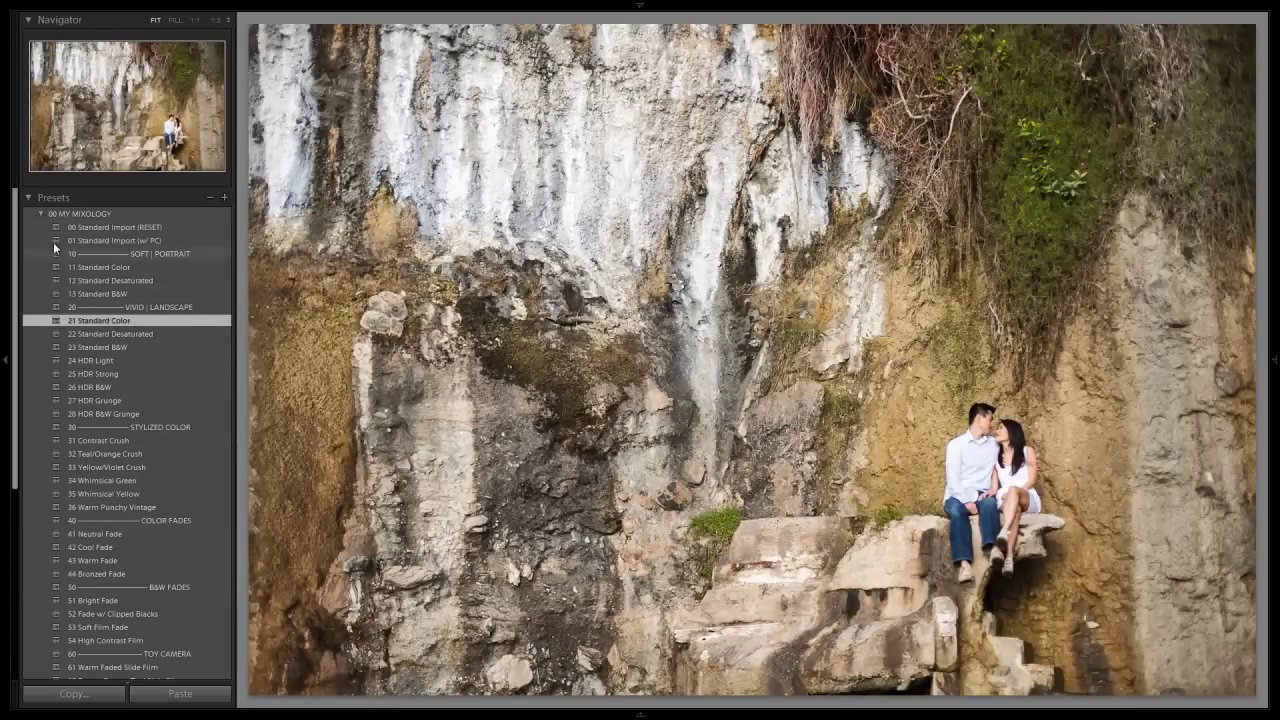
{"action": "left_click", "coordinate": [39, 214]}
{"action": "left_click", "coordinate": [39, 214]}
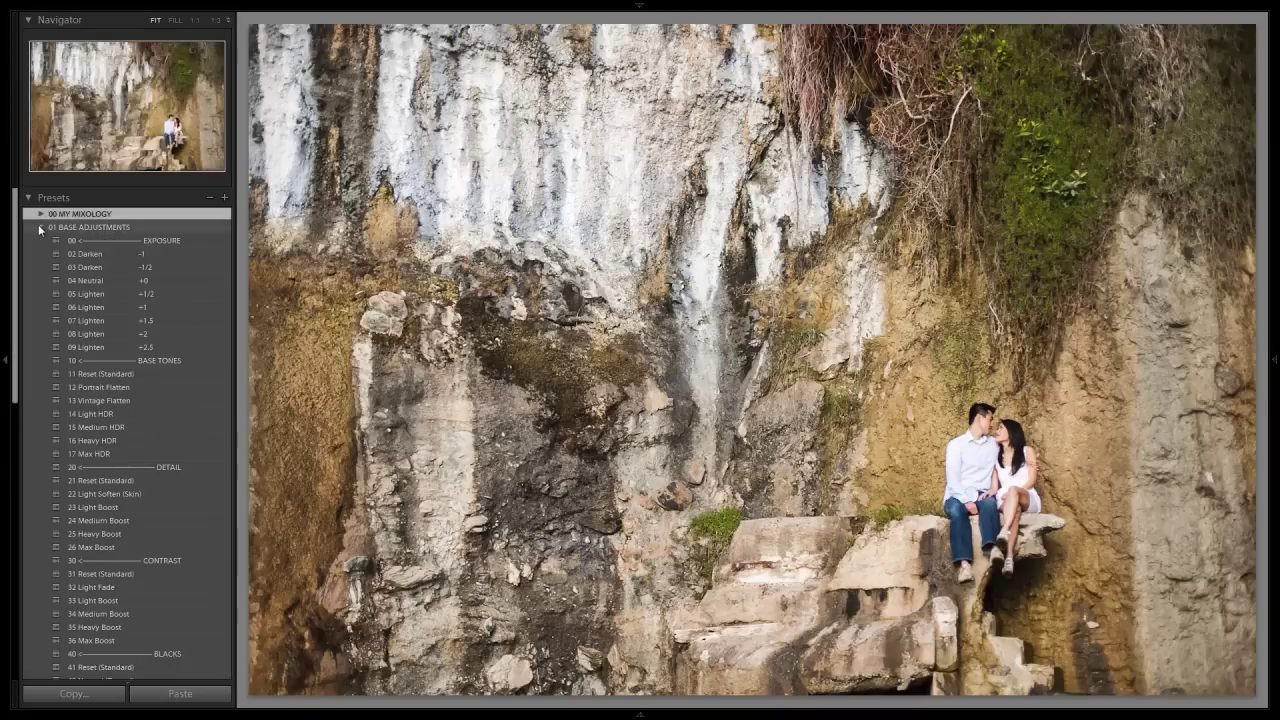
{"action": "scroll", "coordinate": [124, 395], "scroll_direction": "down", "scroll_amount": 5}
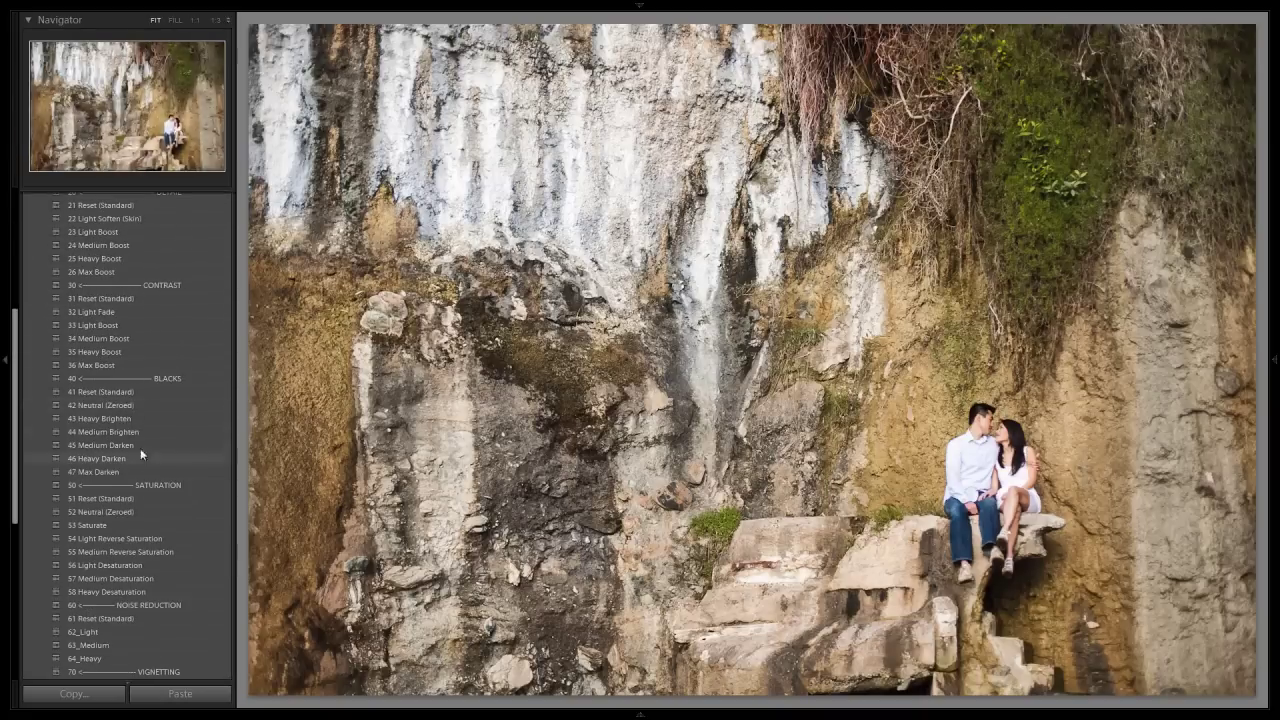
Apply 57 Medium Desaturation from 01 BASE ADJUSTMENTS to the cliff-wall steps photo
{"action": "left_click", "coordinate": [121, 577]}
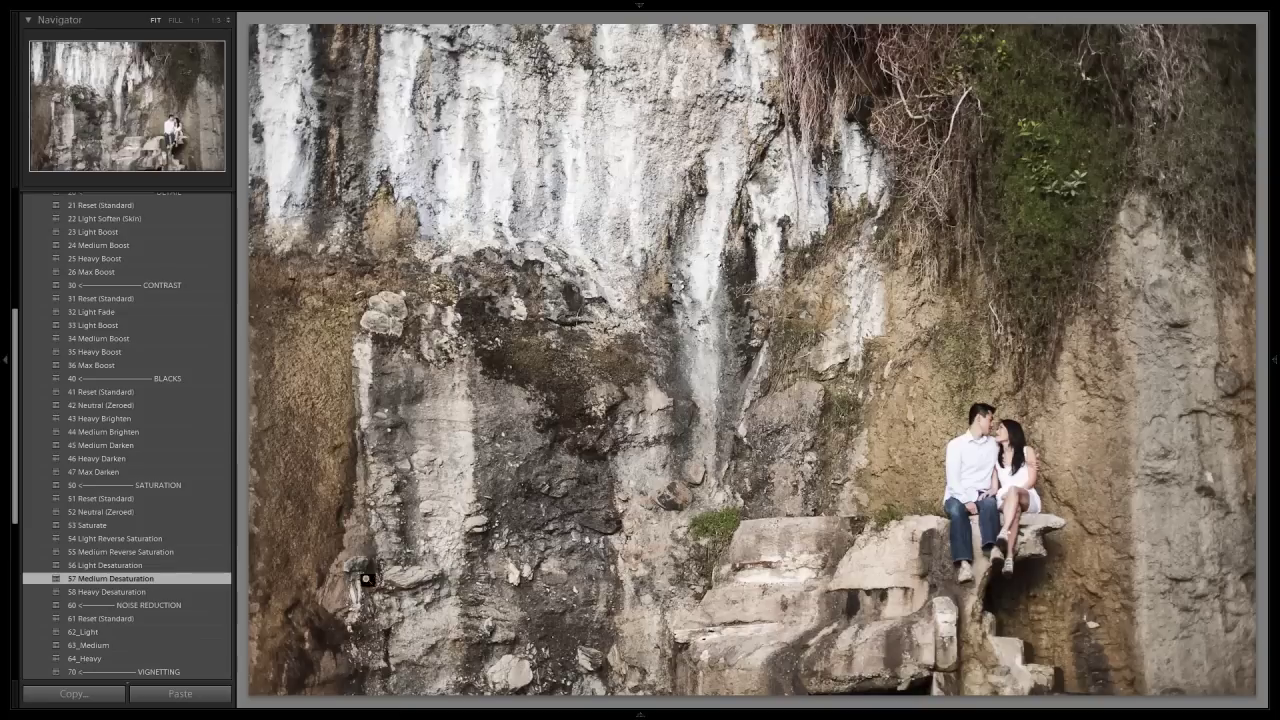
Apply the 03 Darken -1/2 preset to the cliff photo and raise Temp from 4750 to 4950
{"action": "scroll", "coordinate": [160, 438], "scroll_direction": "up", "scroll_amount": 5}
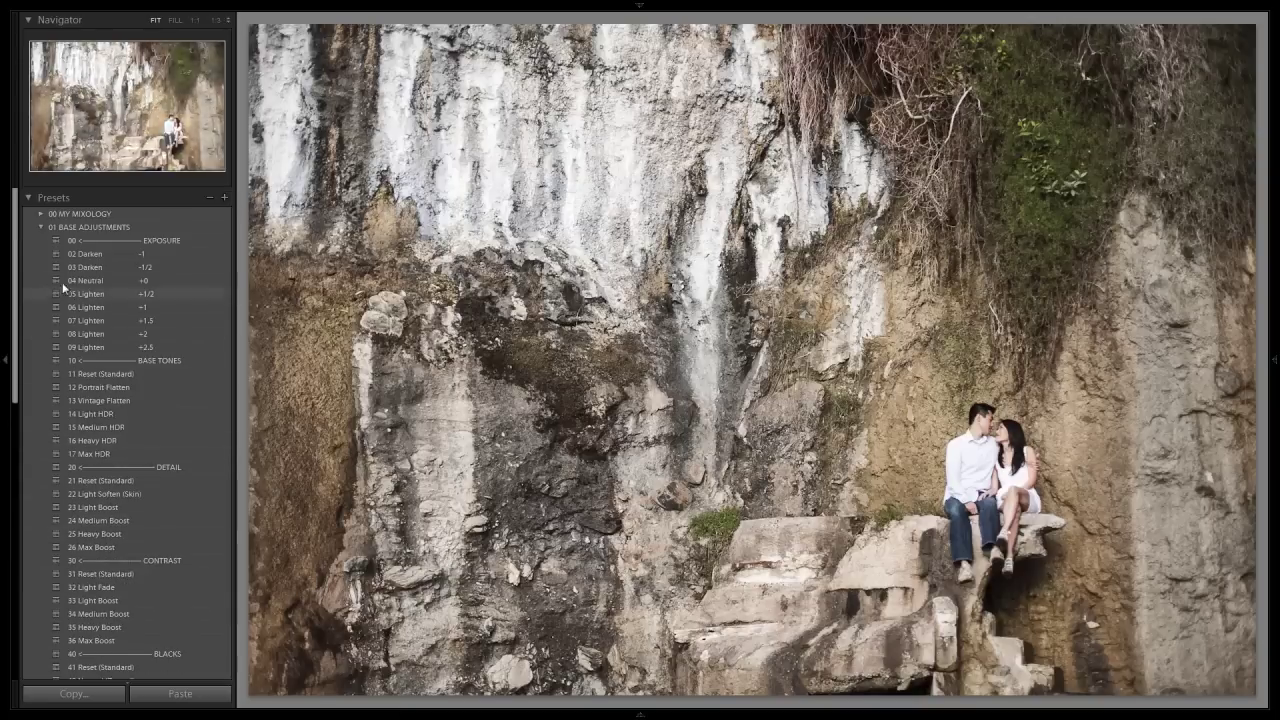
{"action": "left_click", "coordinate": [98, 267]}
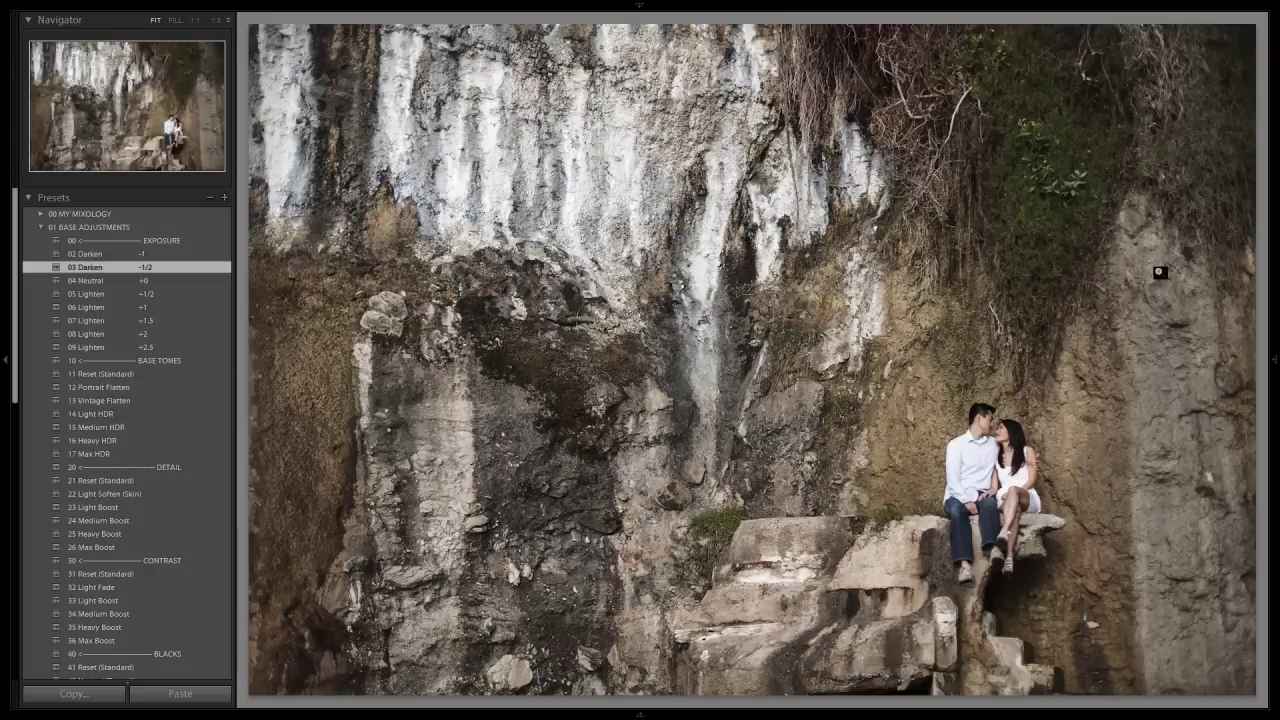
{"action": "left_click", "coordinate": [1271, 255]}
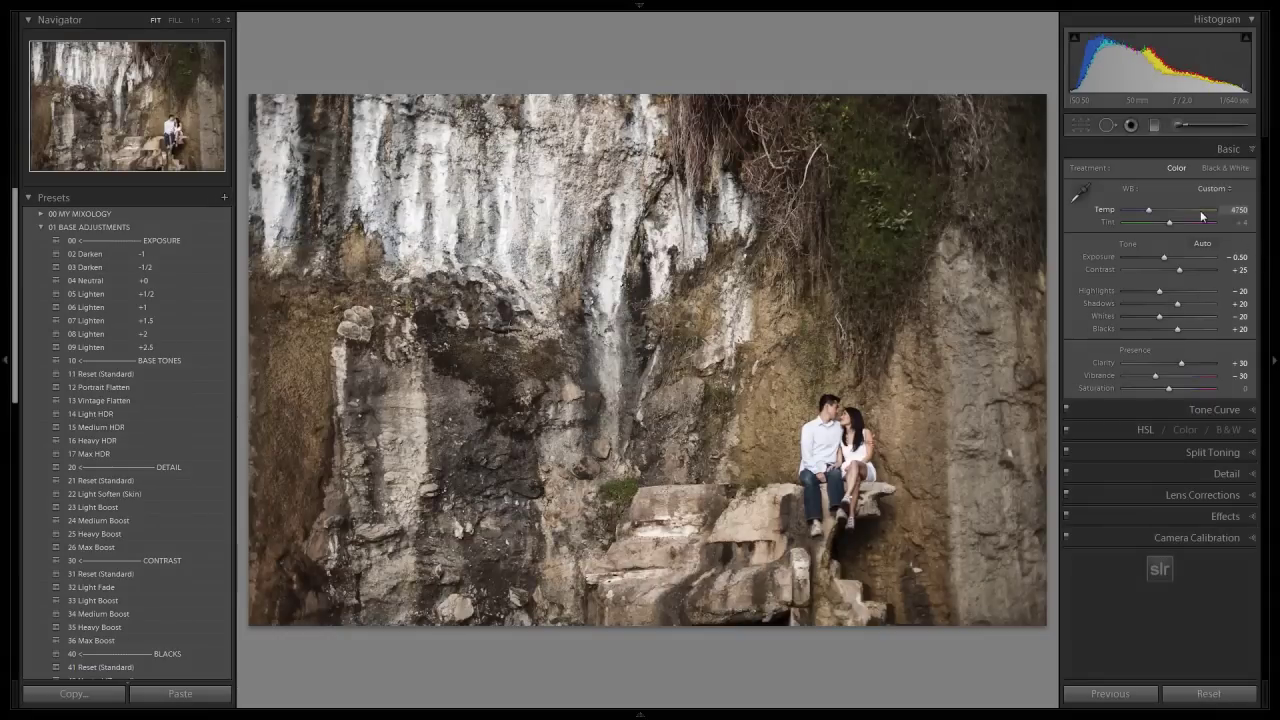
{"action": "key", "text": "shift+Up"}
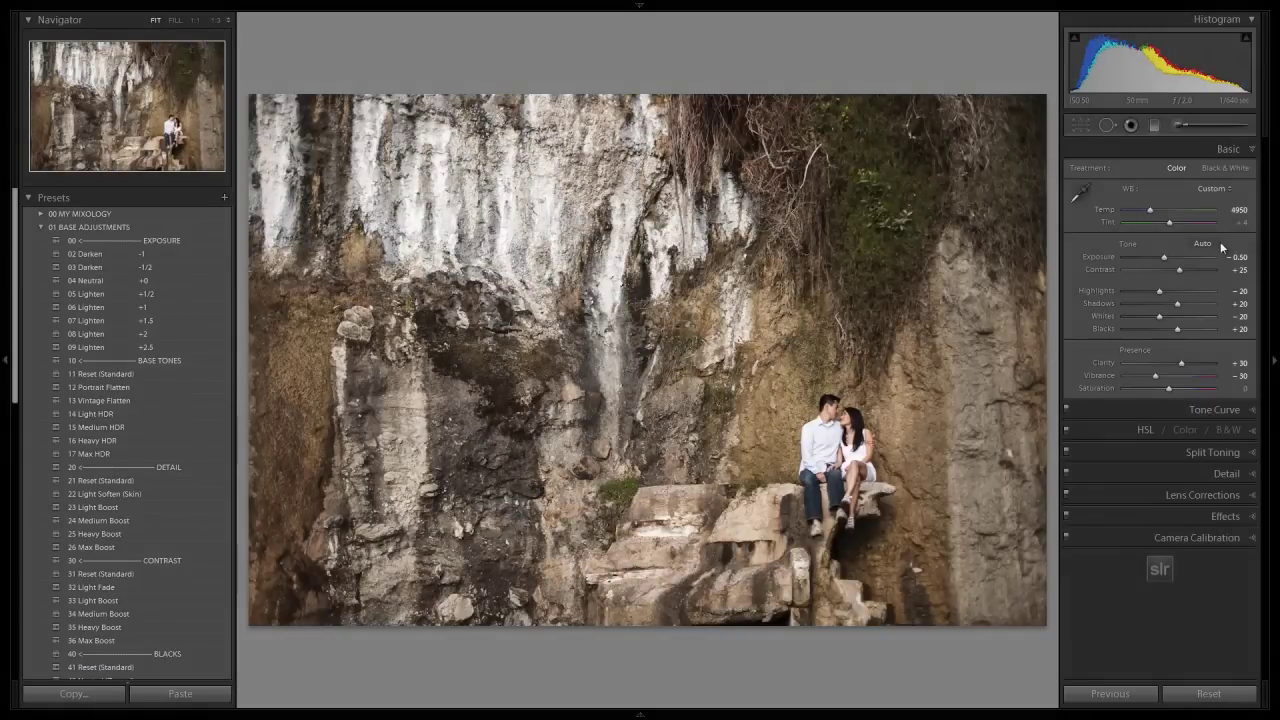
{"action": "left_click", "coordinate": [1272, 262]}
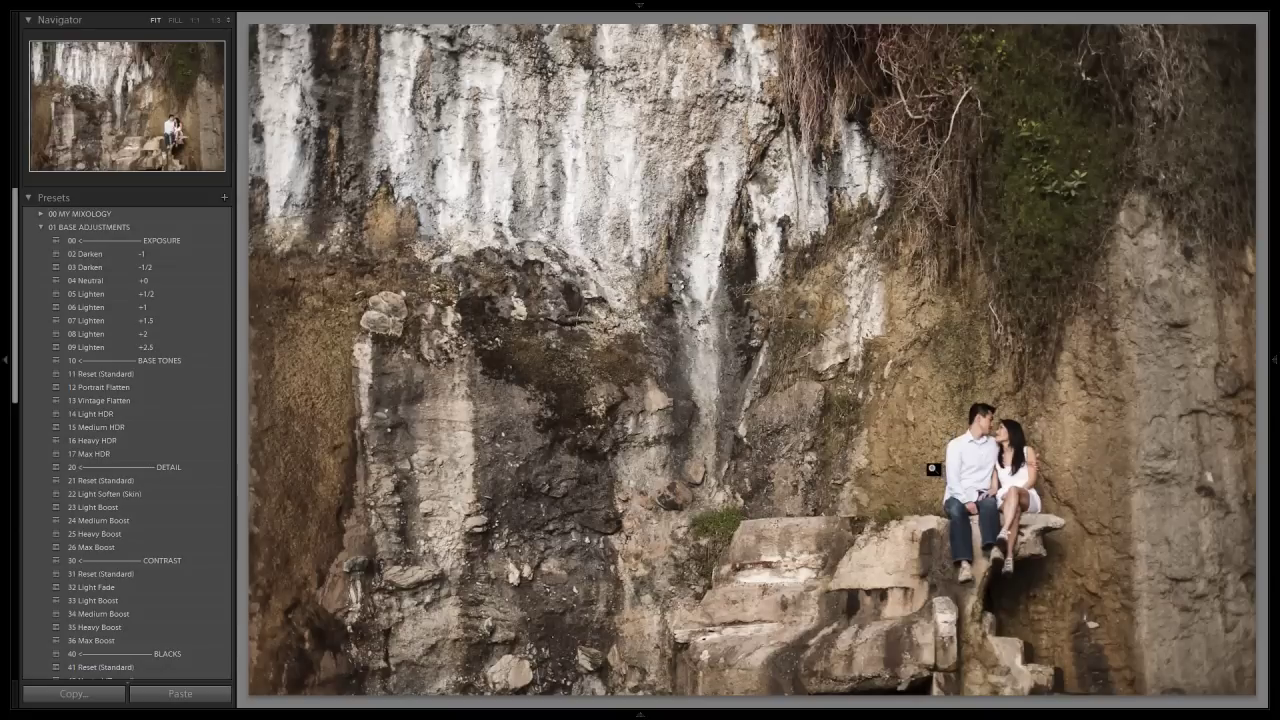
{"action": "left_click", "coordinate": [39, 213]}
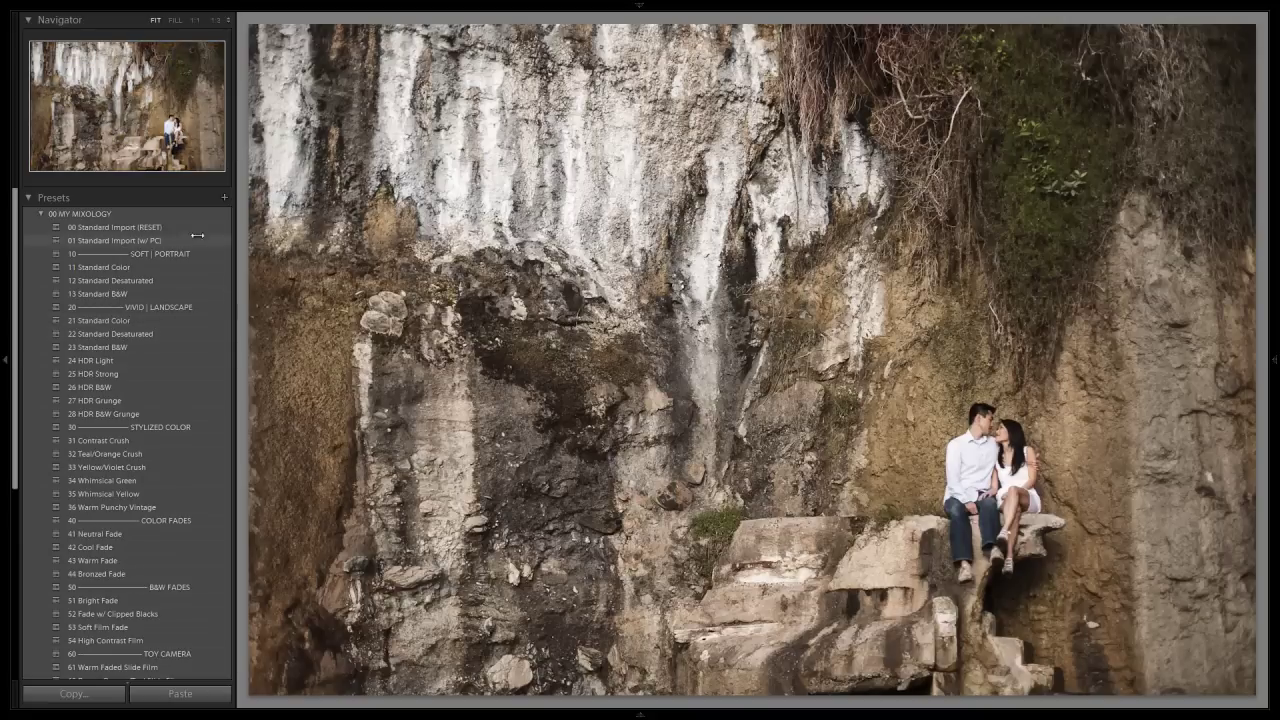
{"action": "left_click", "coordinate": [224, 197]}
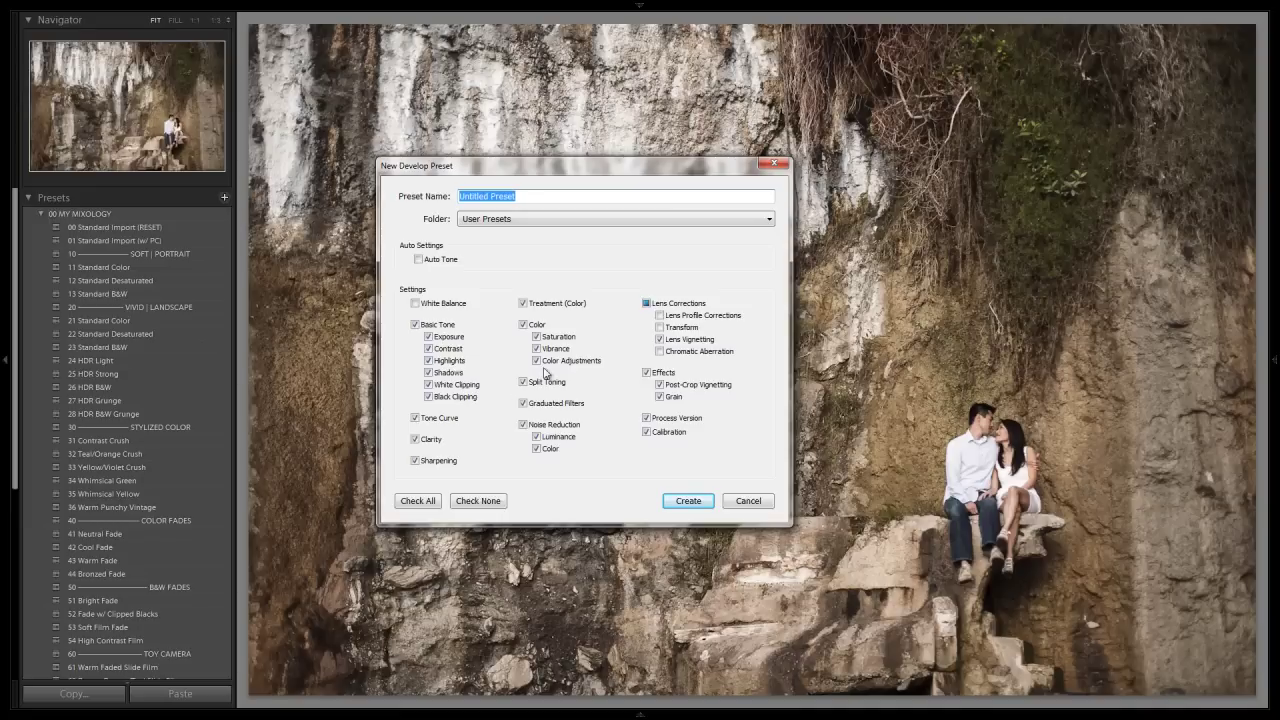
{"action": "left_click", "coordinate": [562, 220]}
{"action": "left_click", "coordinate": [560, 262]}
{"action": "left_click", "coordinate": [750, 499]}
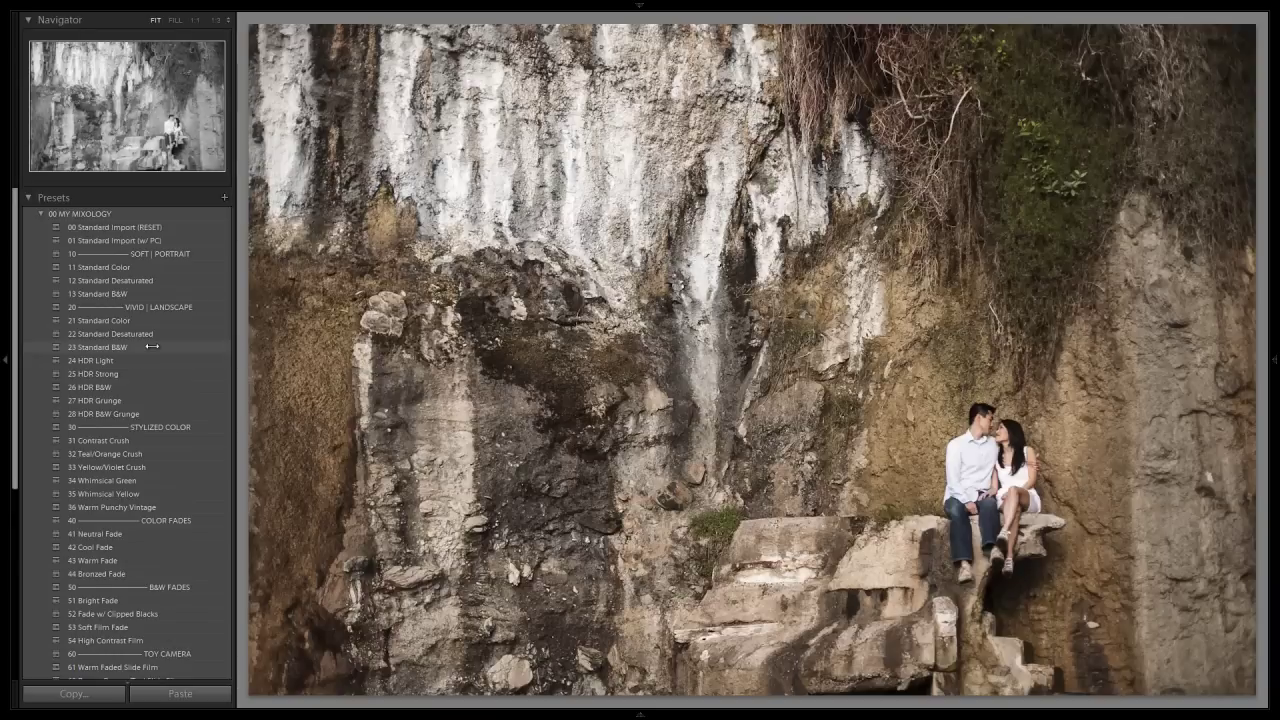